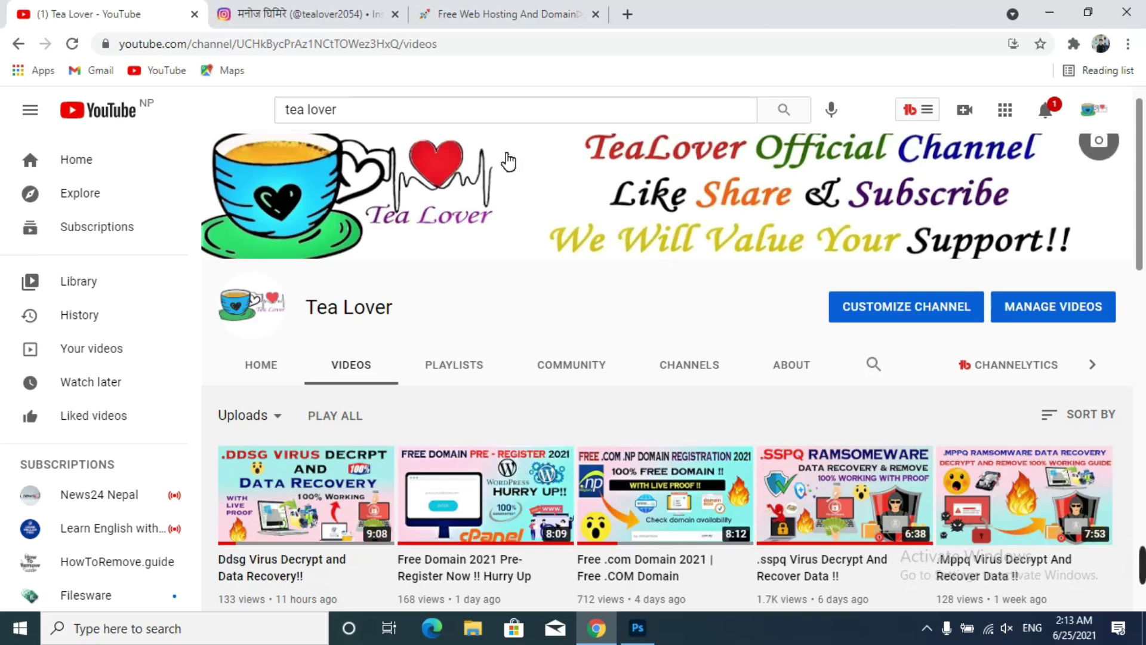
# Close the extra 'Free Web Hosting And Domain' tab and switch to the Instagram profile tealover2054
pyautogui.click(595, 14)
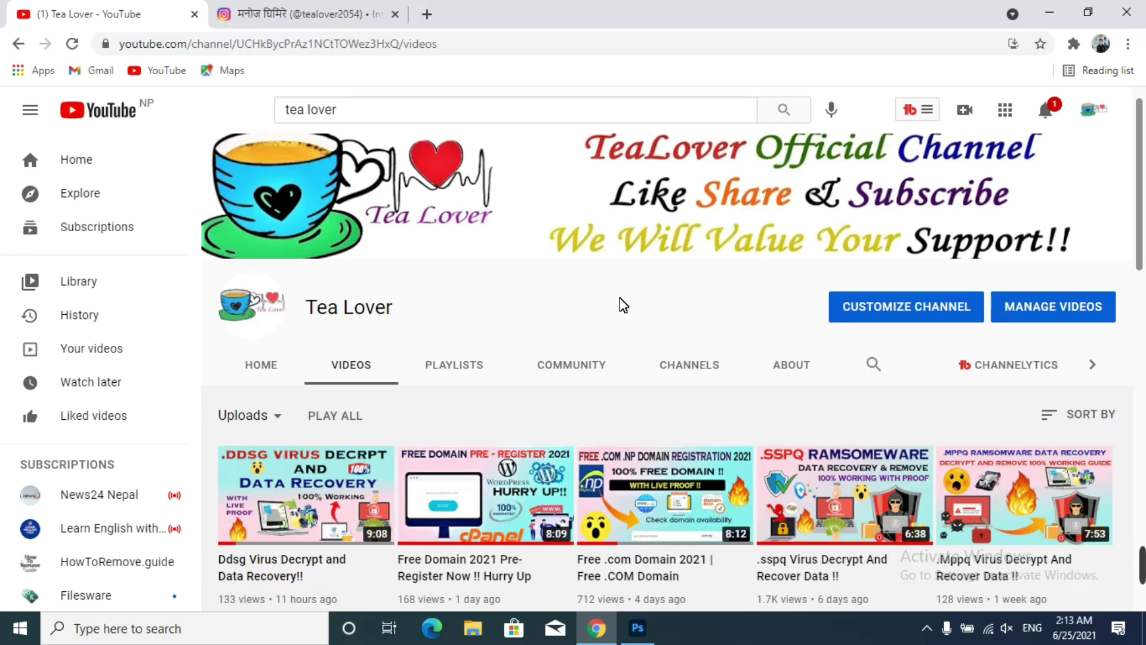
pyautogui.click(227, 13)
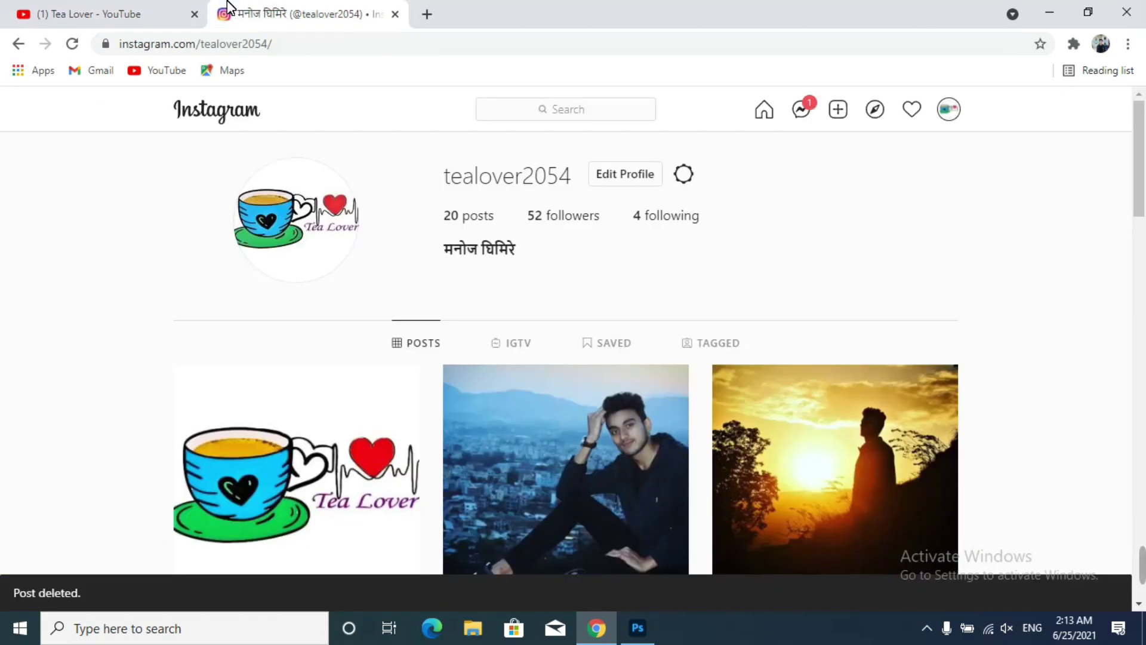
# Check the tealover2054 username, return to the YouTube channel, and type 'goo' in a new tab
pyautogui.moveTo(448, 179); pyautogui.dragTo(578, 187)
pyautogui.click(816, 199)
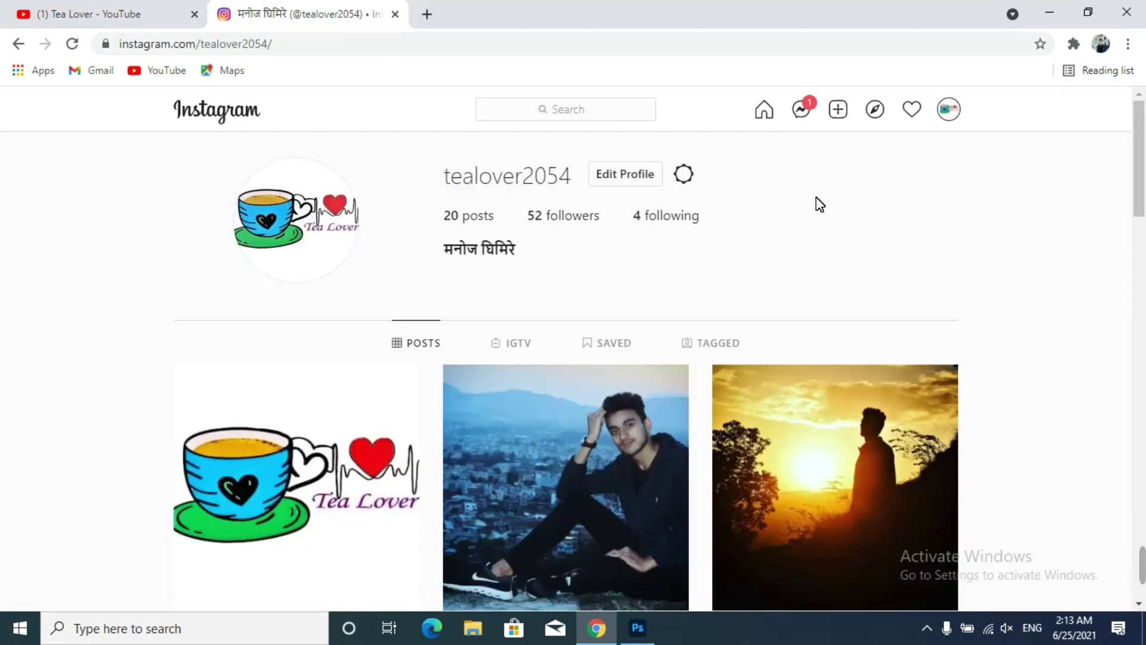
pyautogui.click(91, 11)
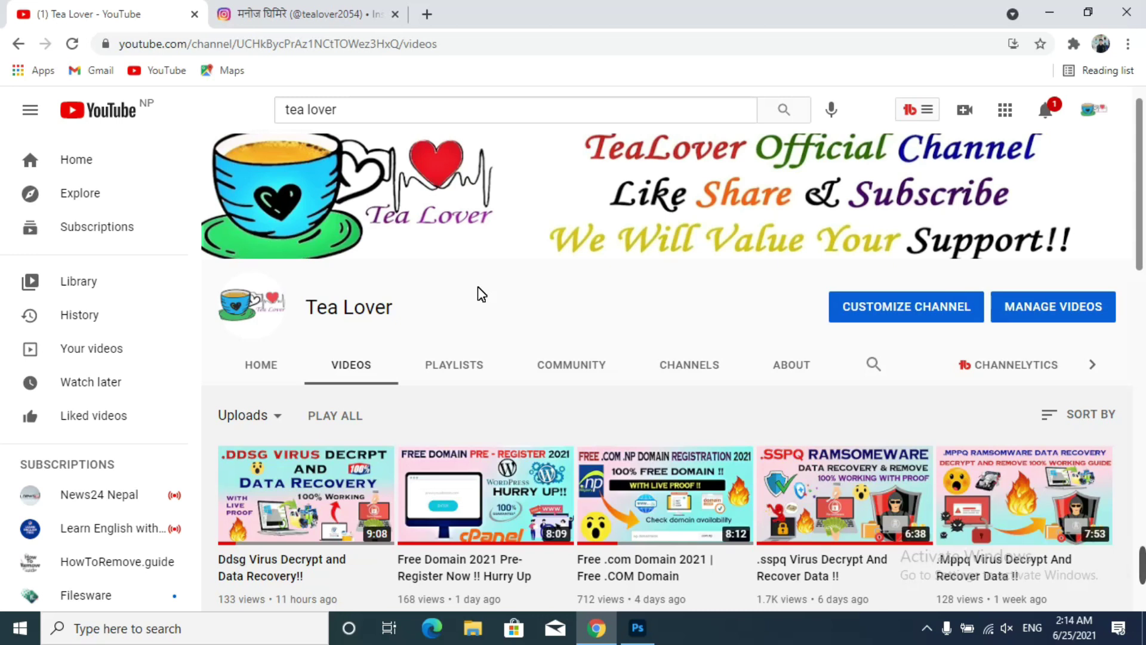
pyautogui.click(427, 14)
pyautogui.write('goo')
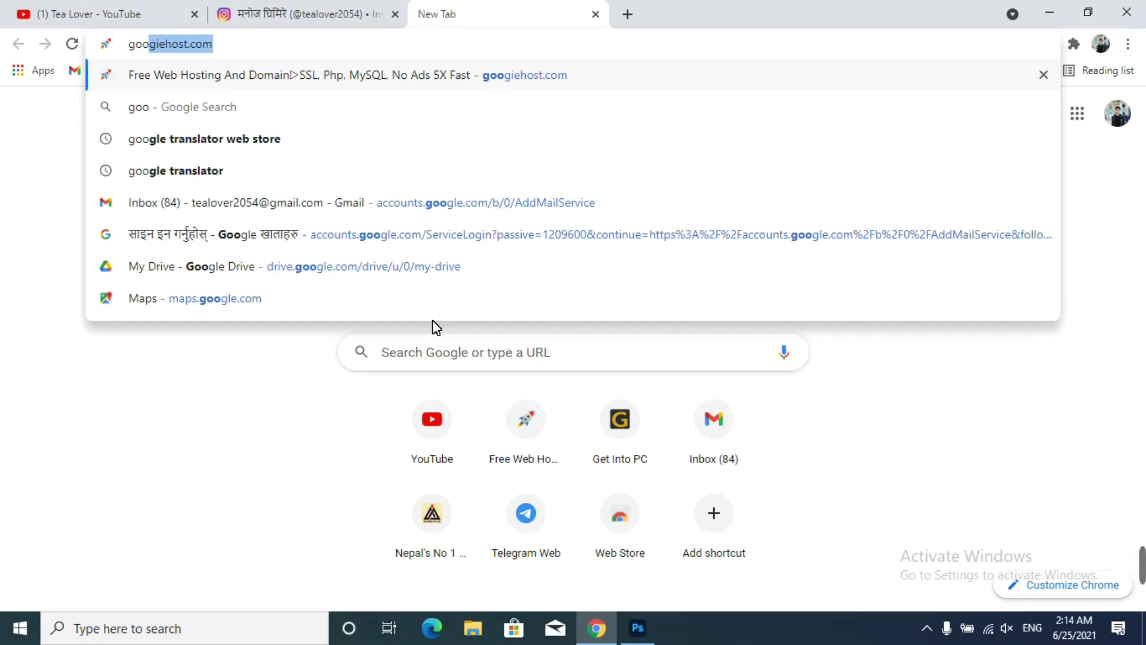
# Load googiehost.com from the address-bar suggestion and scroll through the homepage
pyautogui.press('Return')
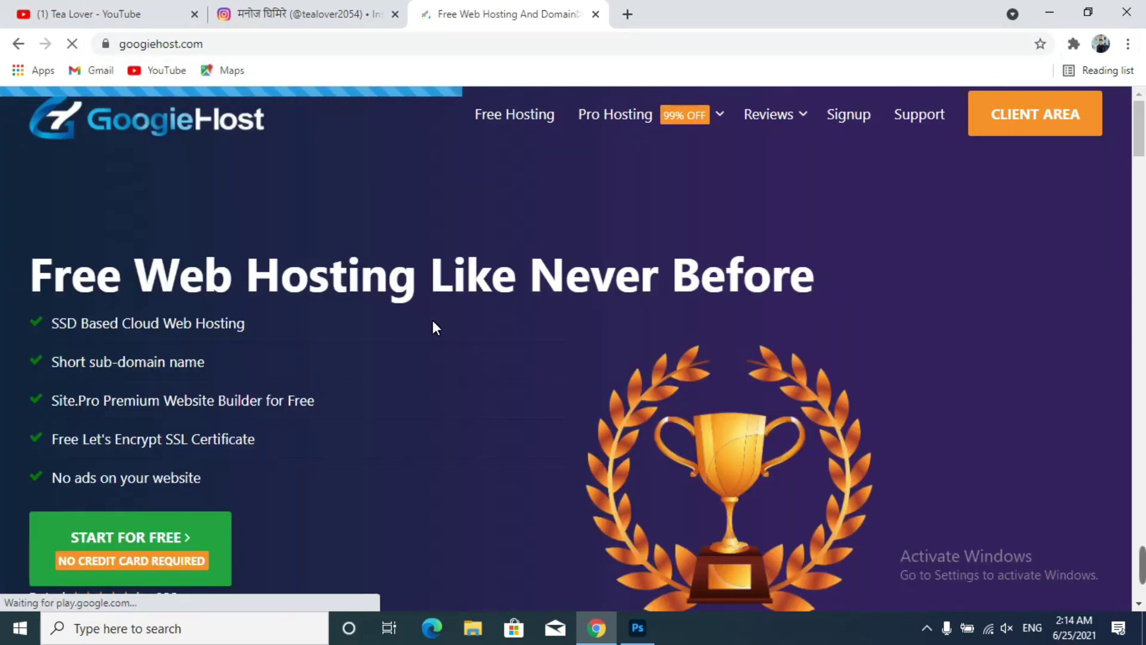
pyautogui.scroll(-4, 463, 325)
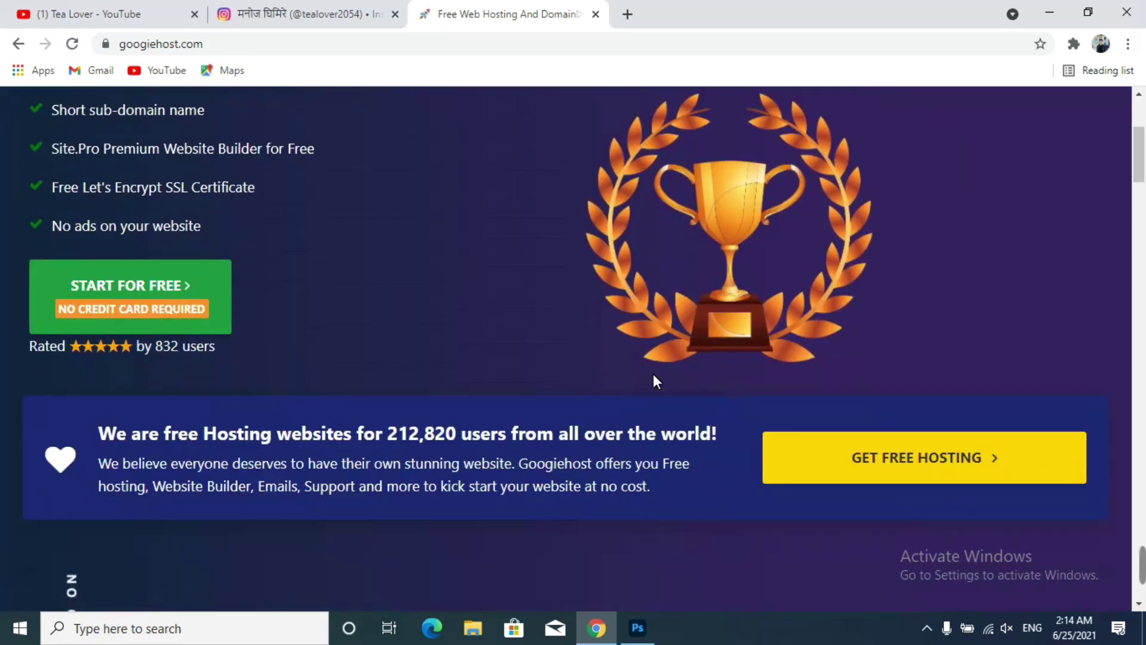
pyautogui.scroll(-10, 697, 442)
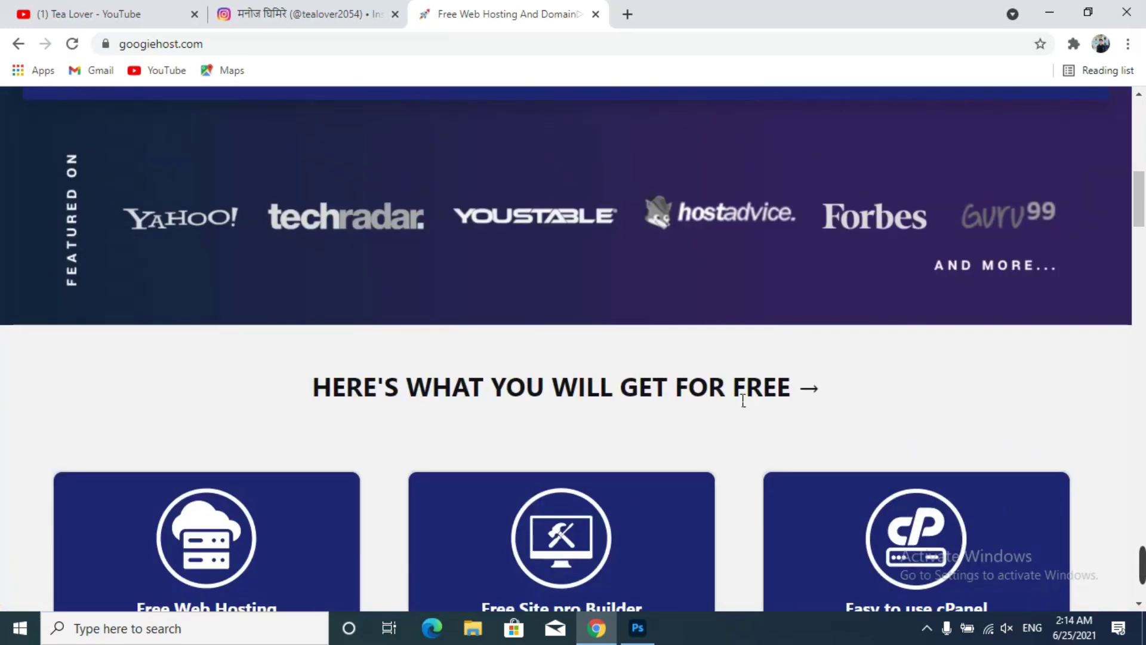
pyautogui.scroll(12, 742, 386)
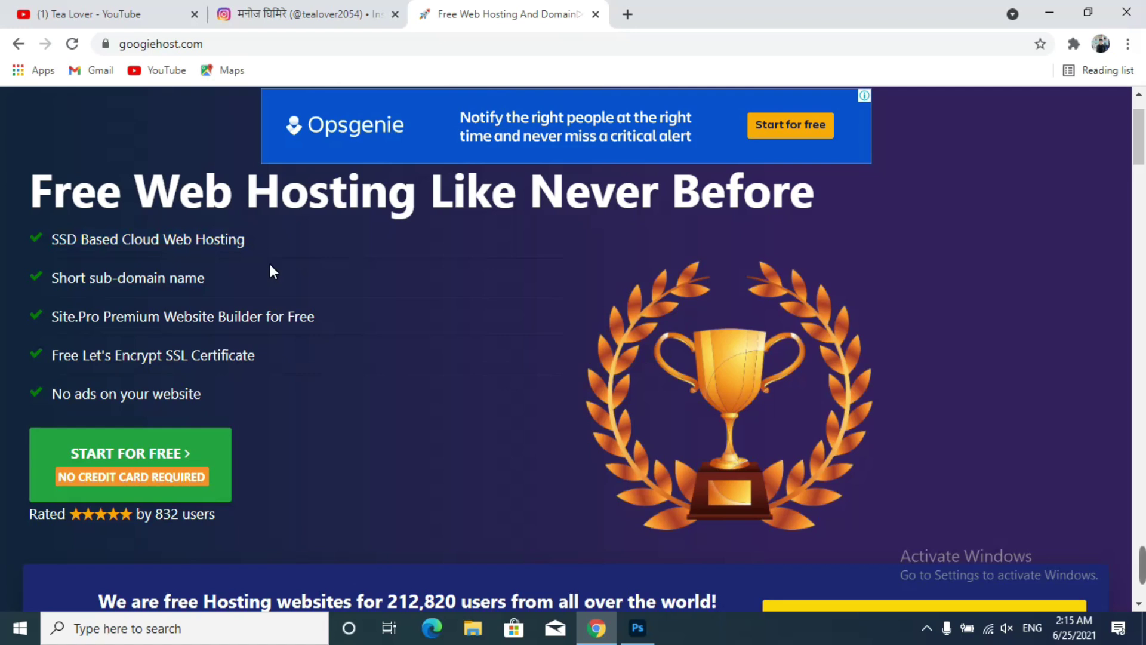
# Read the homepage's sub-domain name and Free Let's Encrypt SSL Certificate features
pyautogui.rightClick(256, 243)
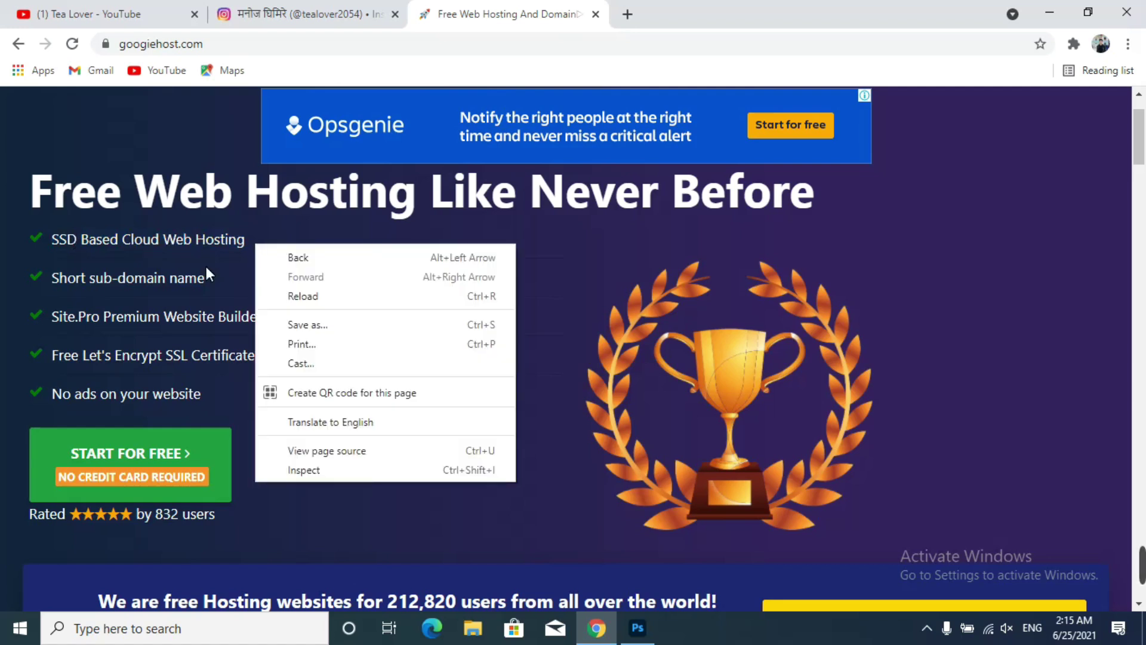
pyautogui.click(244, 251)
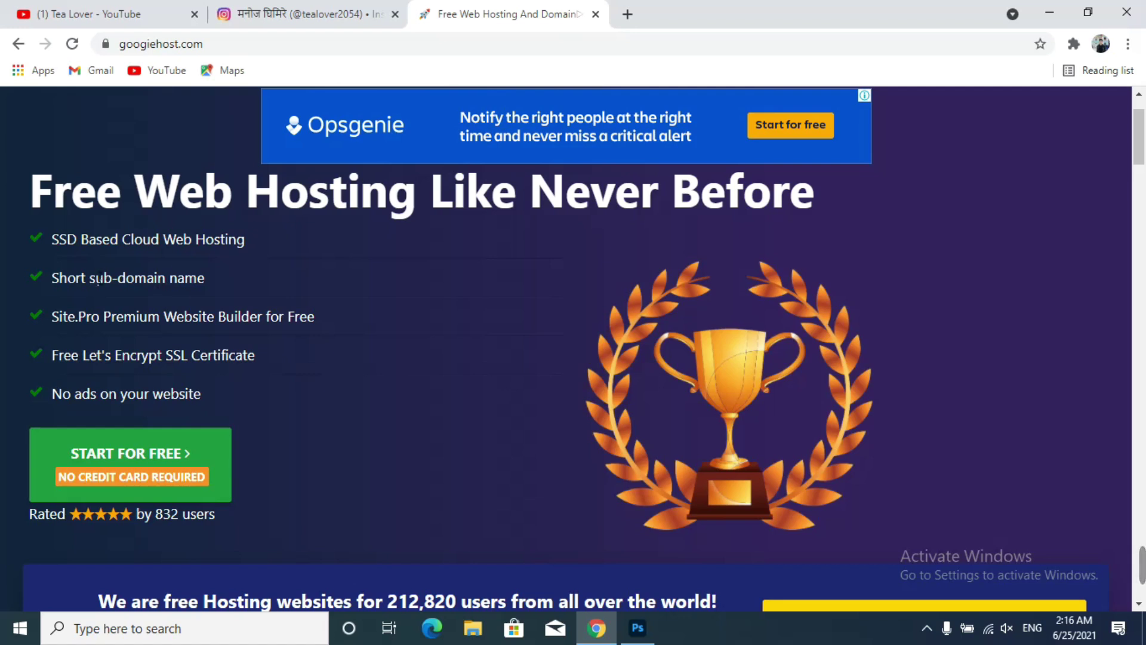
pyautogui.moveTo(89, 278); pyautogui.dragTo(208, 282)
pyautogui.click(250, 276)
pyautogui.moveTo(53, 356); pyautogui.dragTo(271, 355)
pyautogui.click(272, 354)
# Scroll past the No ads feature and open START FOR FREE in a new tab
pyautogui.scroll(-1, 317, 370)
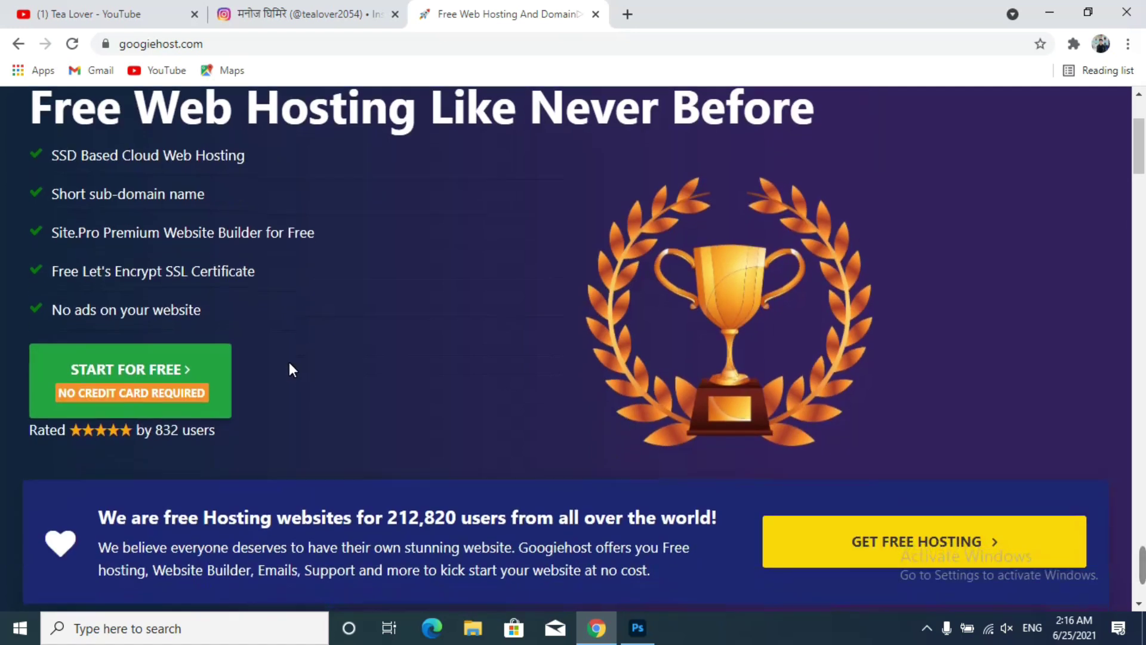
pyautogui.moveTo(62, 310); pyautogui.dragTo(295, 313)
pyautogui.click(295, 312)
pyautogui.scroll(-2, 289, 320)
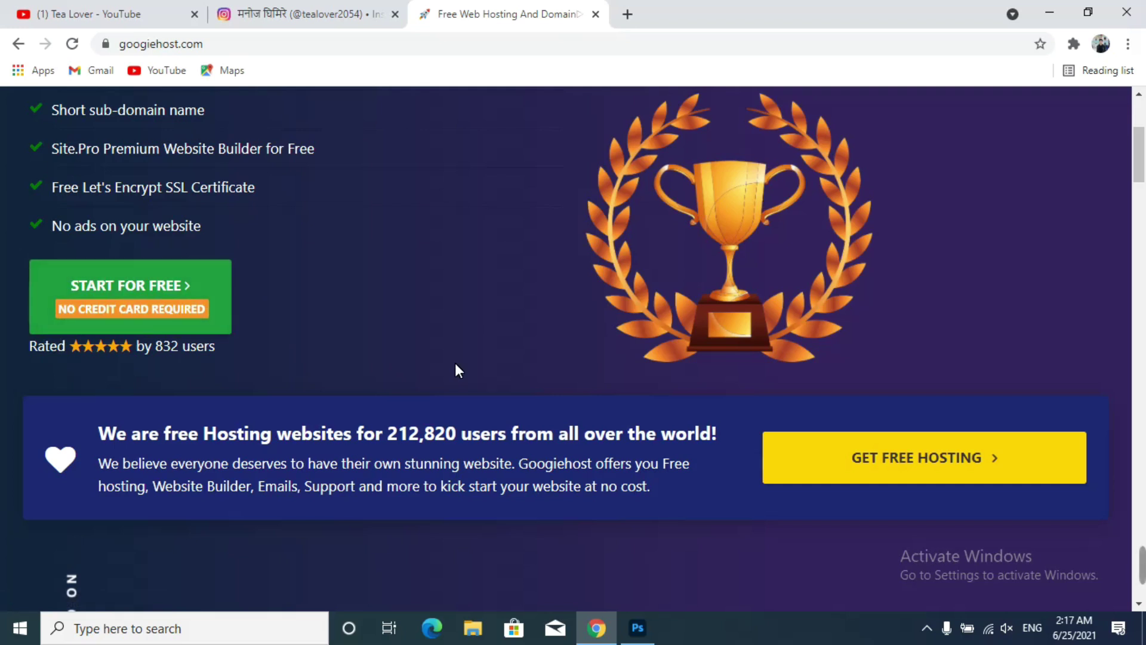
pyautogui.rightClick(175, 287)
pyautogui.click(251, 297)
pyautogui.click(664, 11)
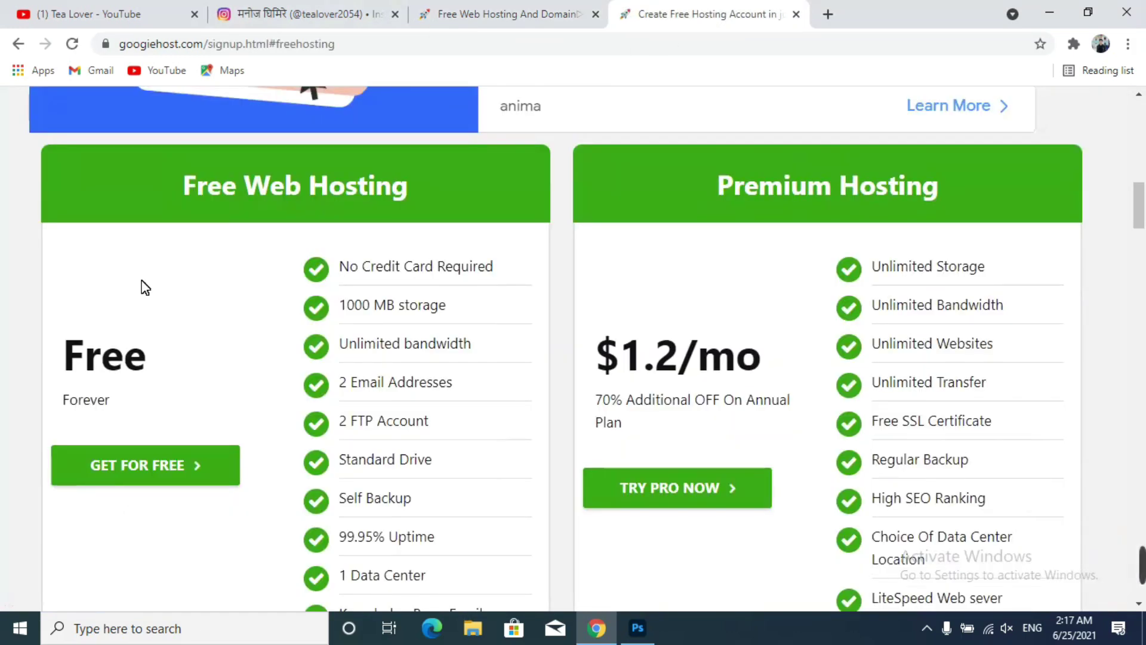
pyautogui.moveTo(338, 267); pyautogui.dragTo(493, 266)
pyautogui.moveTo(337, 304); pyautogui.dragTo(493, 303)
pyautogui.scroll(-1, 477, 334)
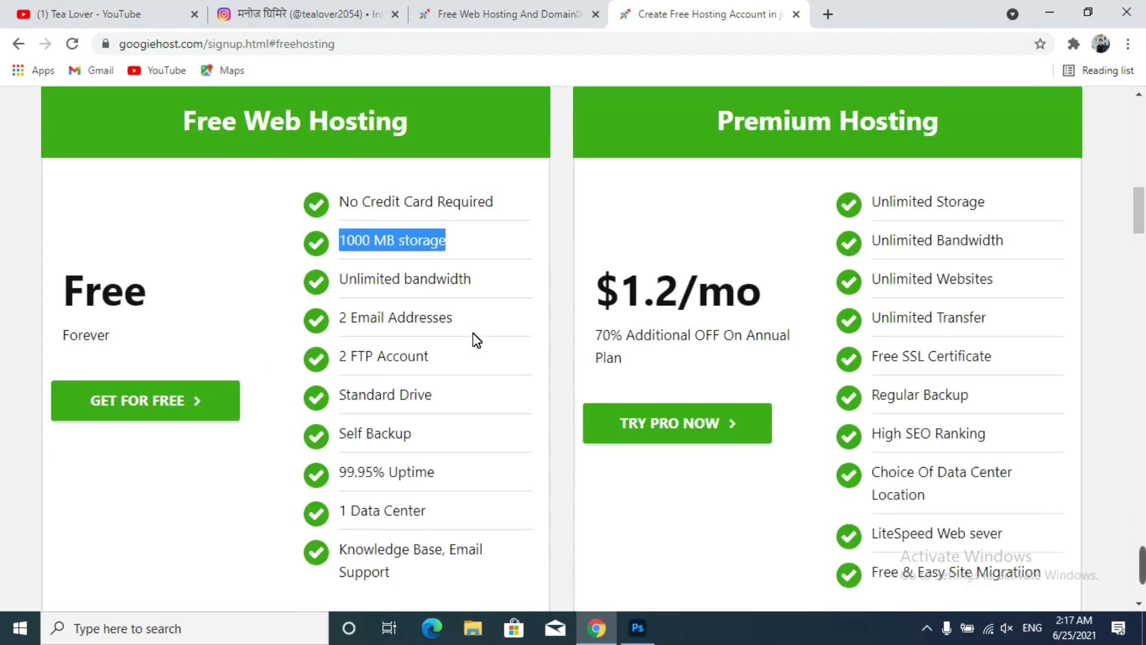
pyautogui.moveTo(350, 259); pyautogui.dragTo(481, 258)
pyautogui.moveTo(338, 299); pyautogui.dragTo(457, 301)
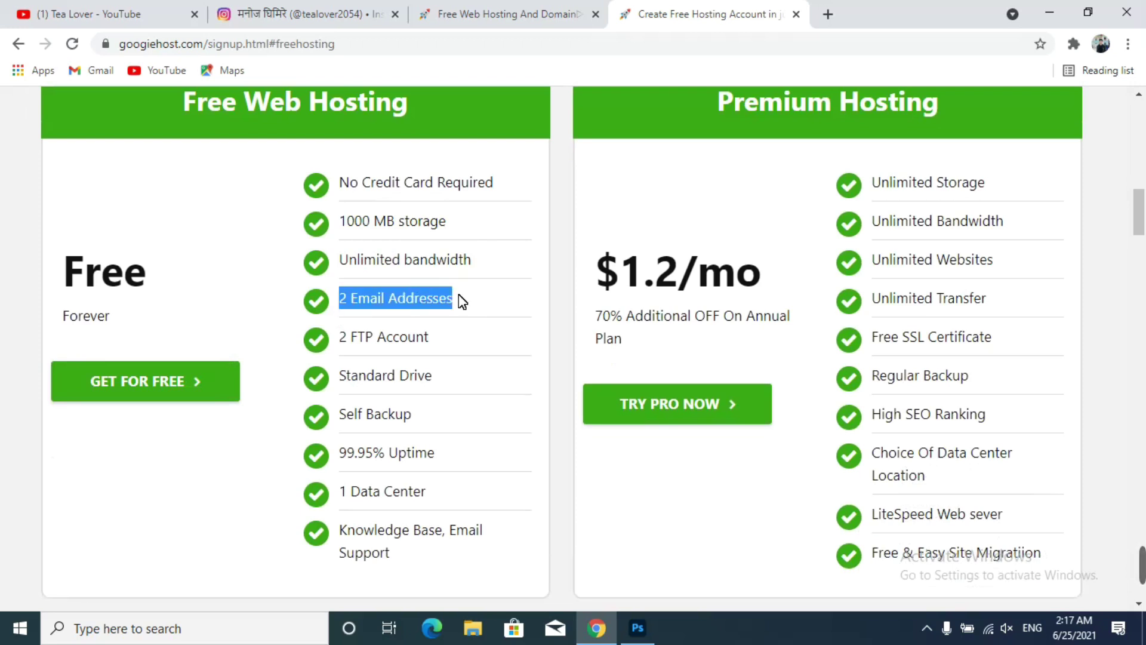
pyautogui.moveTo(352, 338); pyautogui.dragTo(431, 343)
pyautogui.moveTo(381, 383); pyautogui.dragTo(442, 389)
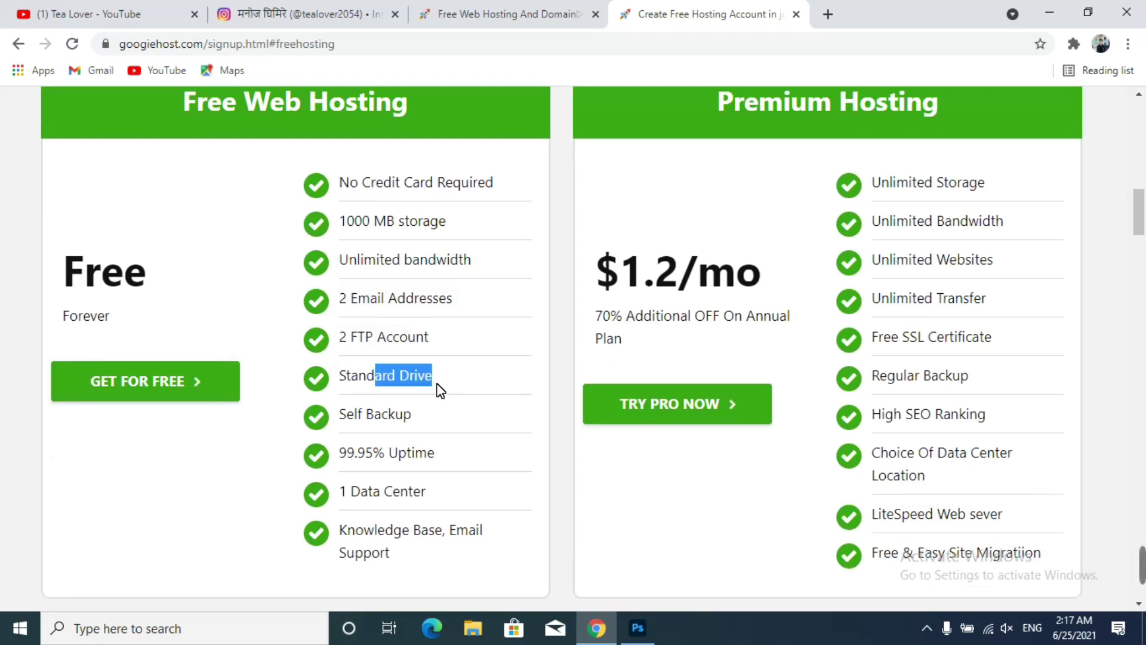
pyautogui.moveTo(372, 416); pyautogui.dragTo(412, 416)
pyautogui.click(352, 461)
pyautogui.moveTo(352, 461); pyautogui.dragTo(430, 457)
pyautogui.click(475, 481)
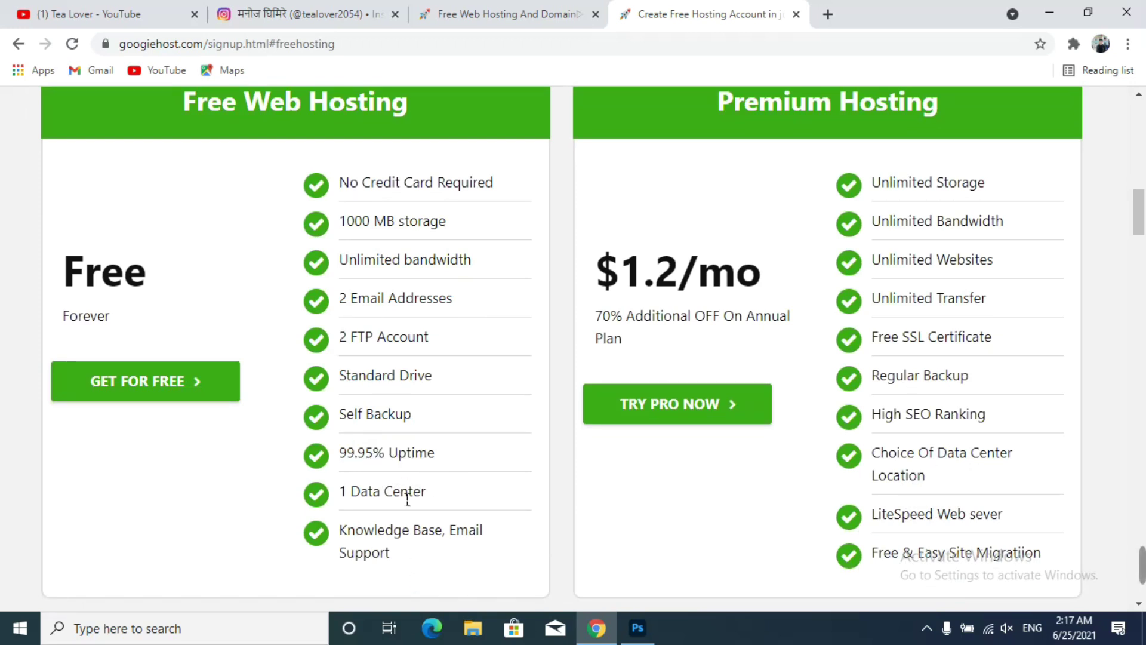
pyautogui.doubleClick(409, 493)
pyautogui.scroll(-1, 444, 501)
pyautogui.click(468, 470)
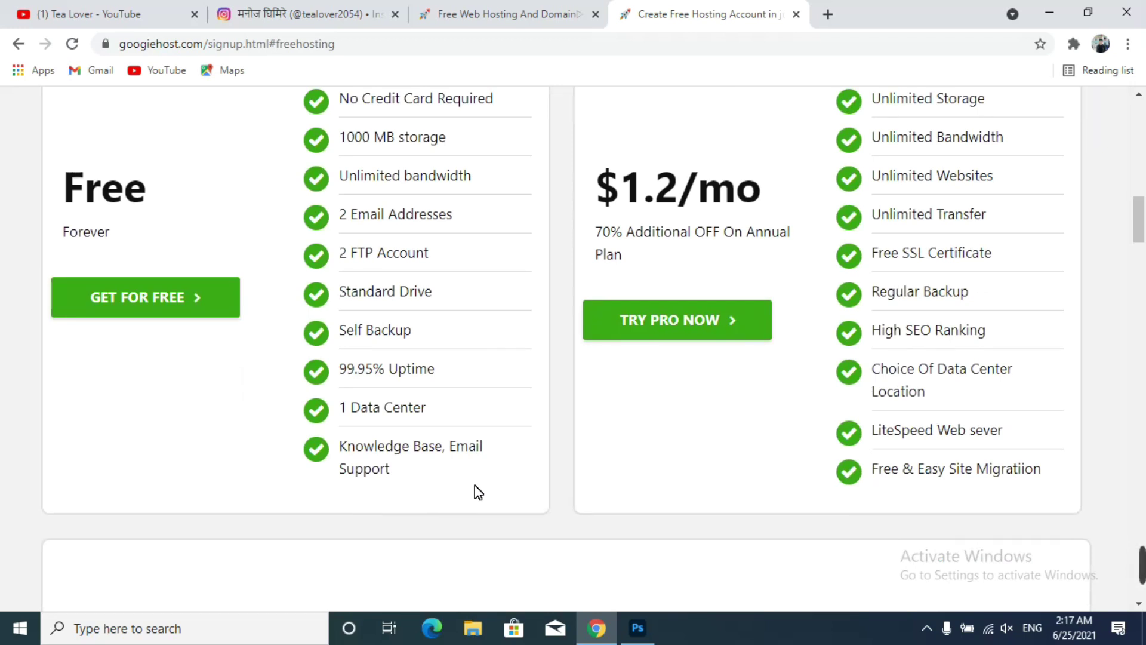
pyautogui.click(482, 7)
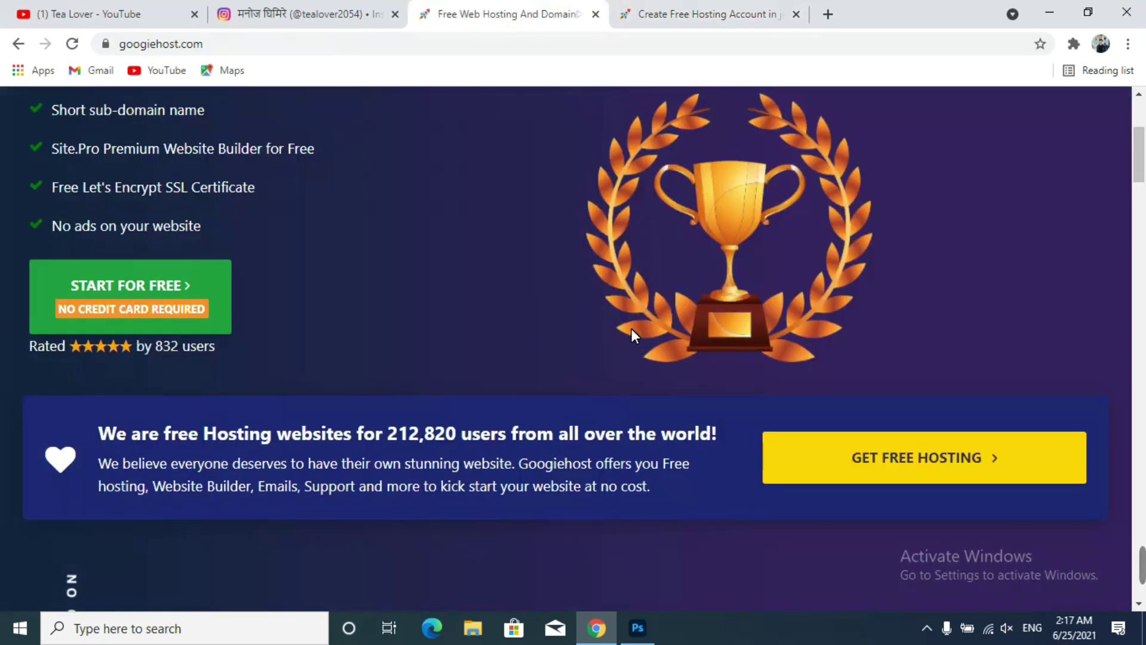
# Open the GoogieHost client area and dismiss the full-page advertisement
pyautogui.scroll(-2, 630, 328)
pyautogui.scroll(6, 1004, 341)
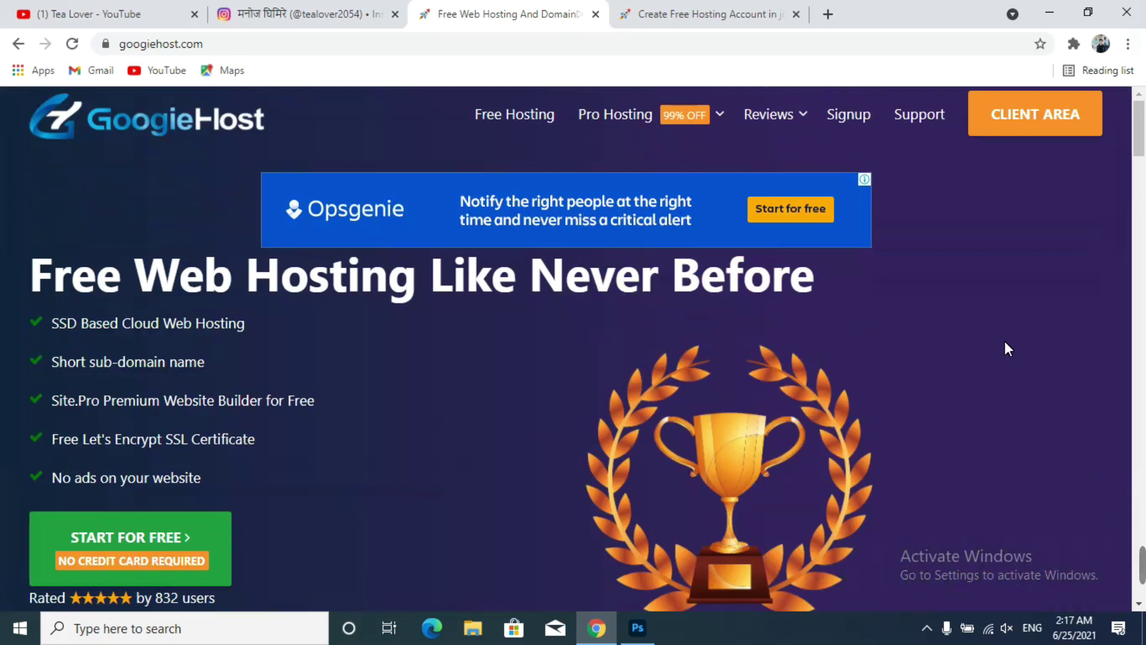
pyautogui.click(1058, 119)
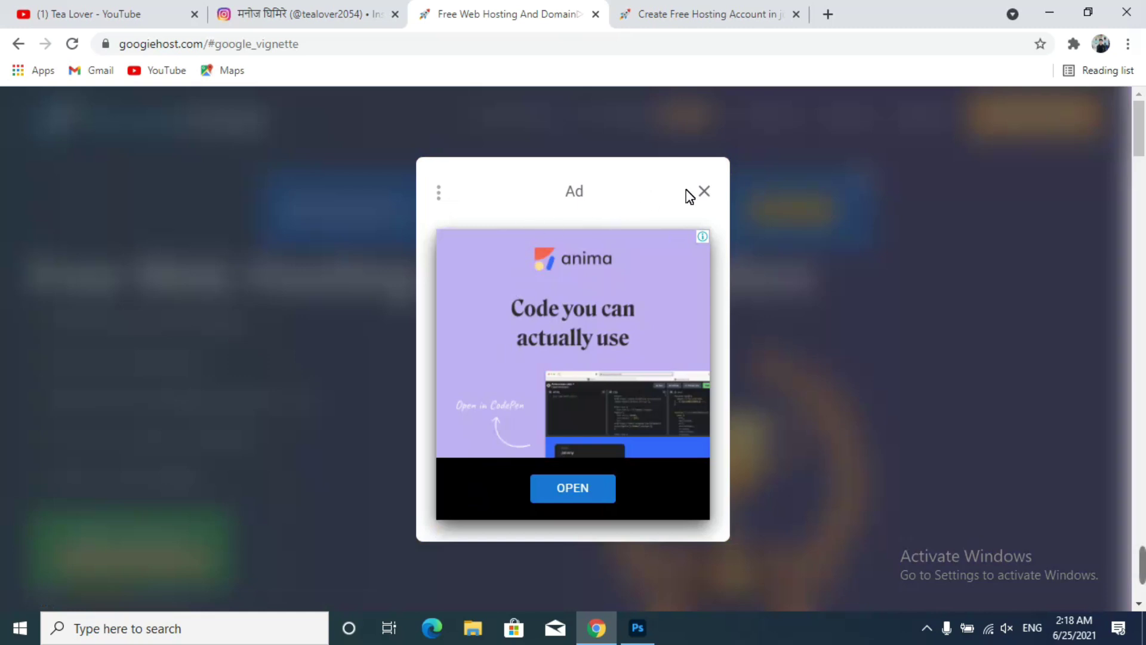
pyautogui.click(714, 200)
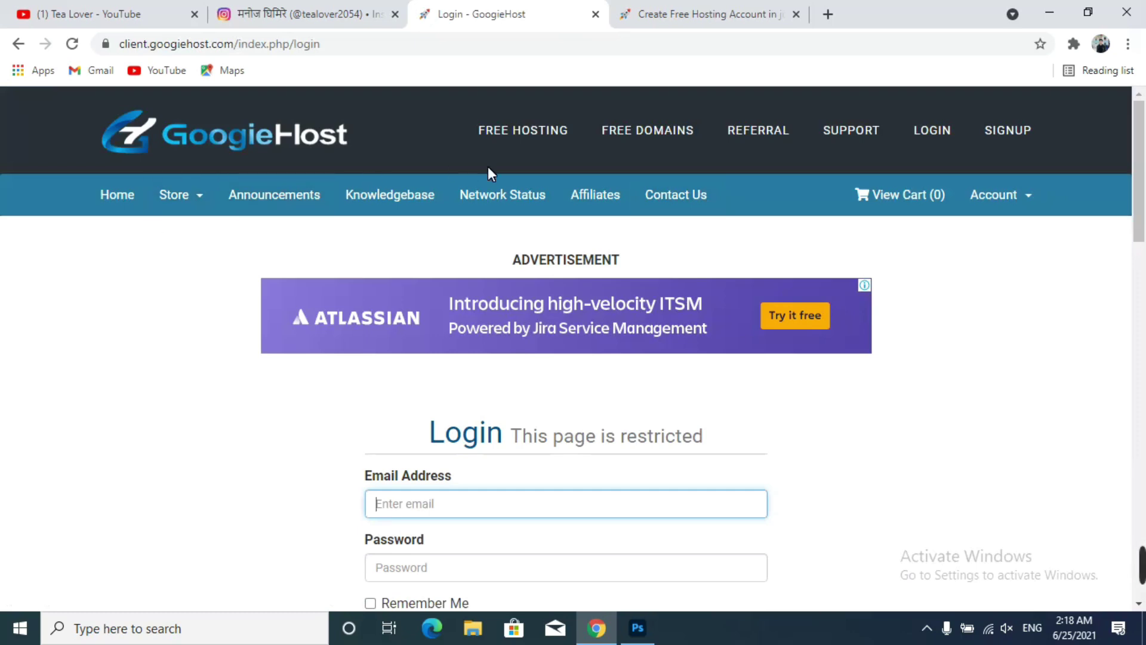
# Open the free domains page in a new tab and scroll down to GET FREE DOMAIN
pyautogui.click(671, 130)
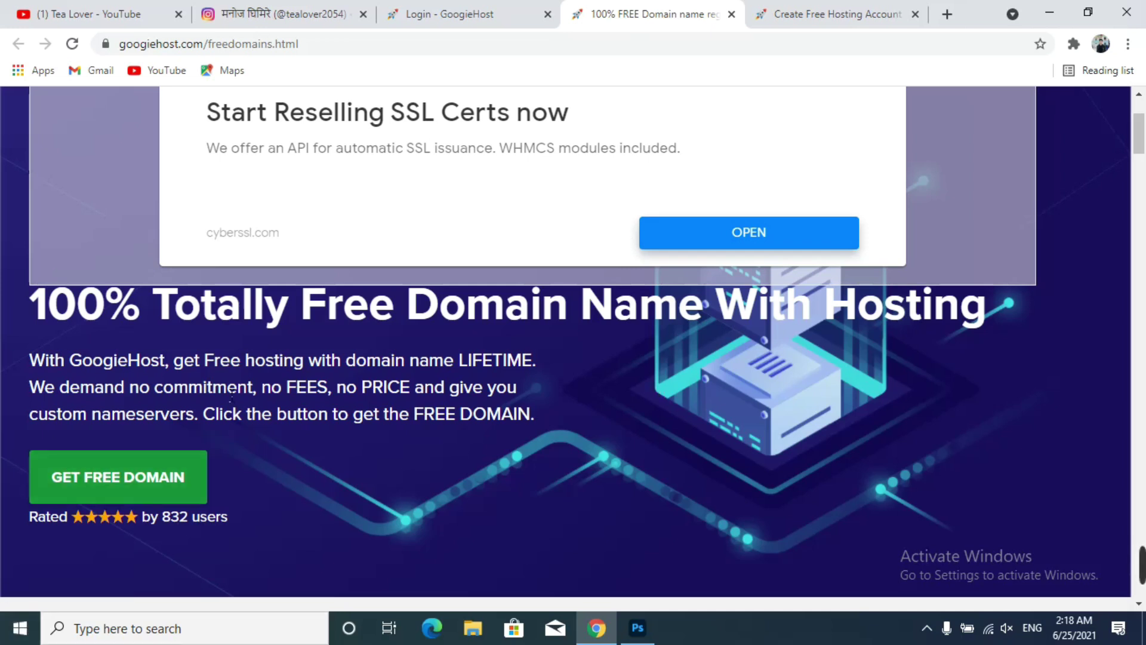
pyautogui.scroll(-1, 227, 425)
pyautogui.scroll(-1, 227, 425)
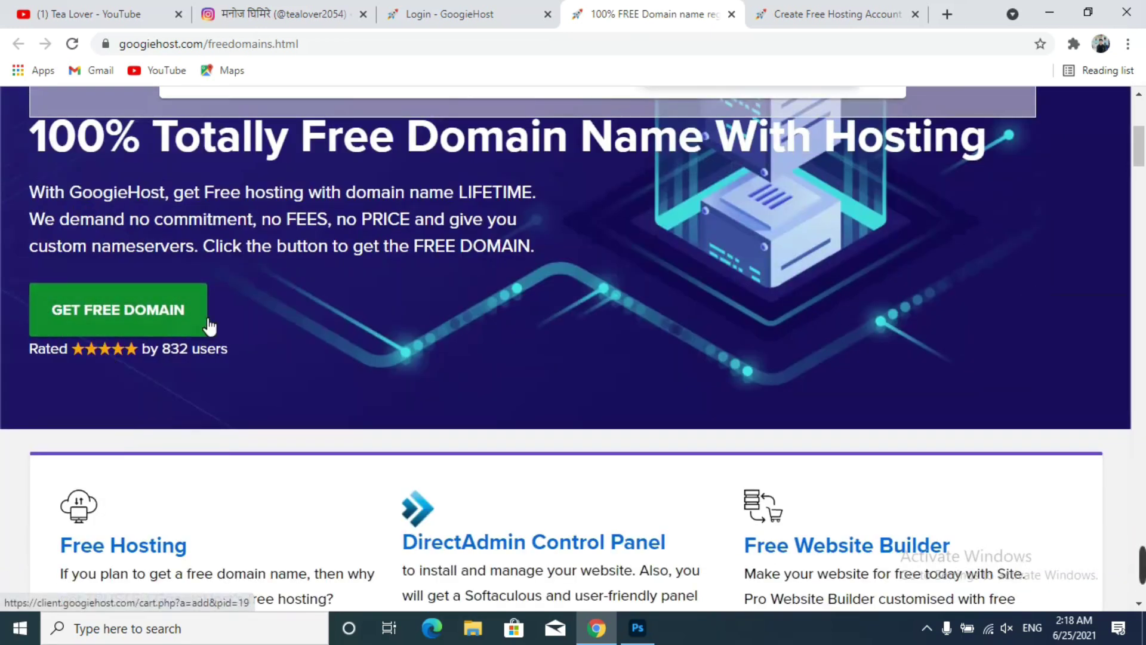
# Open the free domain order page and look over the new-domain extensions without changing them
pyautogui.click(137, 323)
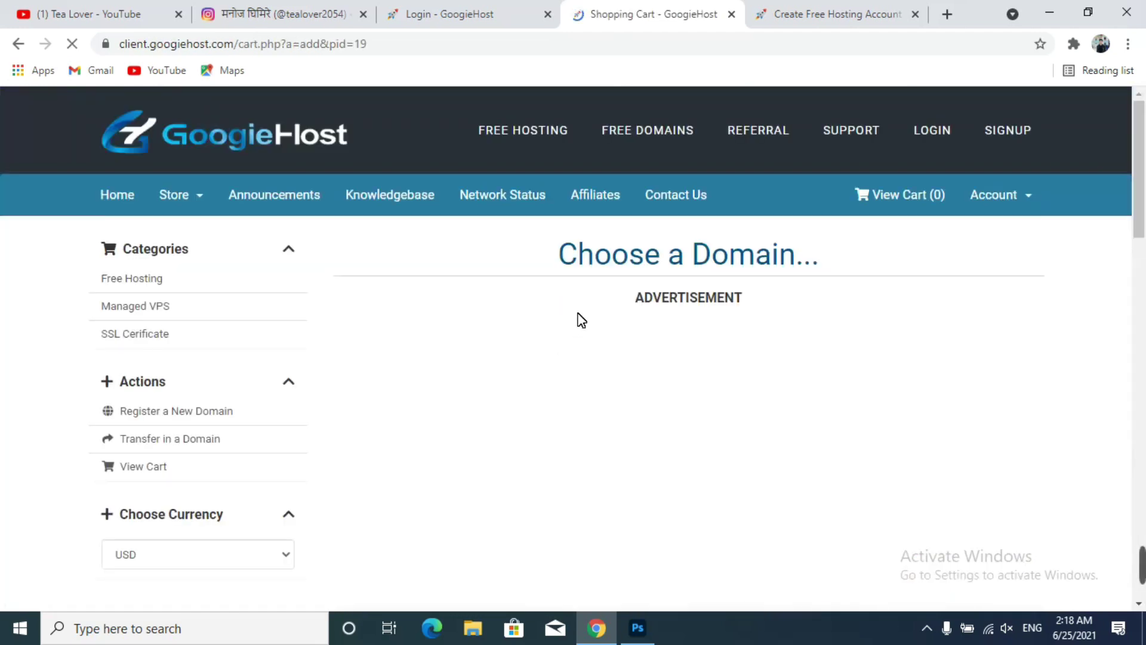
pyautogui.scroll(-5, 577, 320)
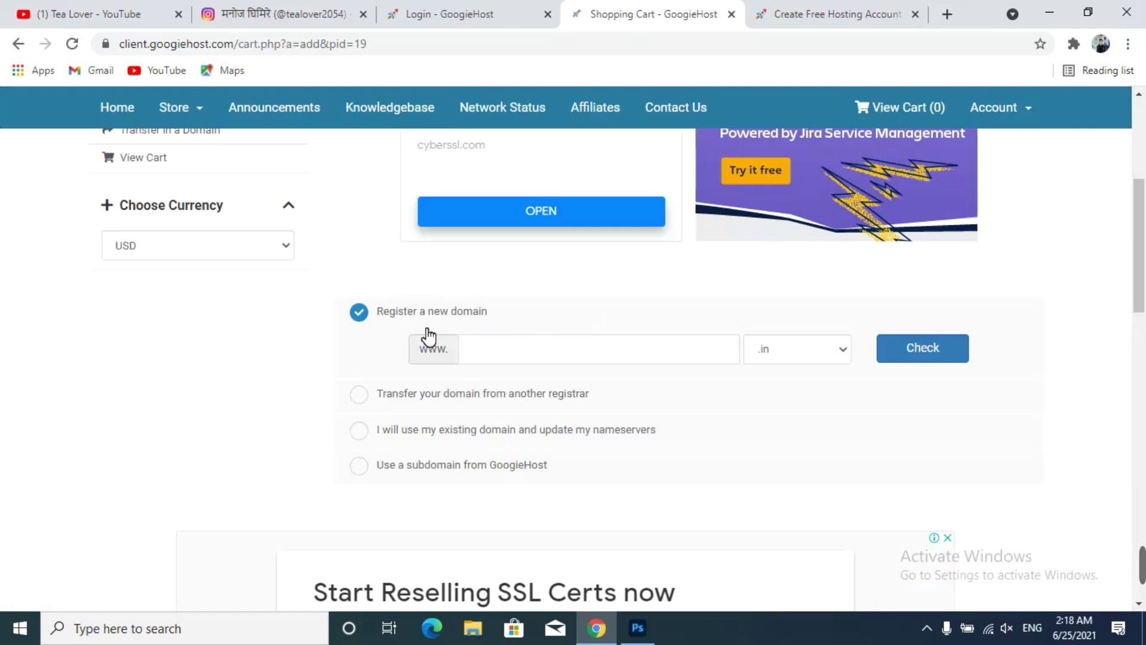
pyautogui.click(496, 348)
pyautogui.click(825, 355)
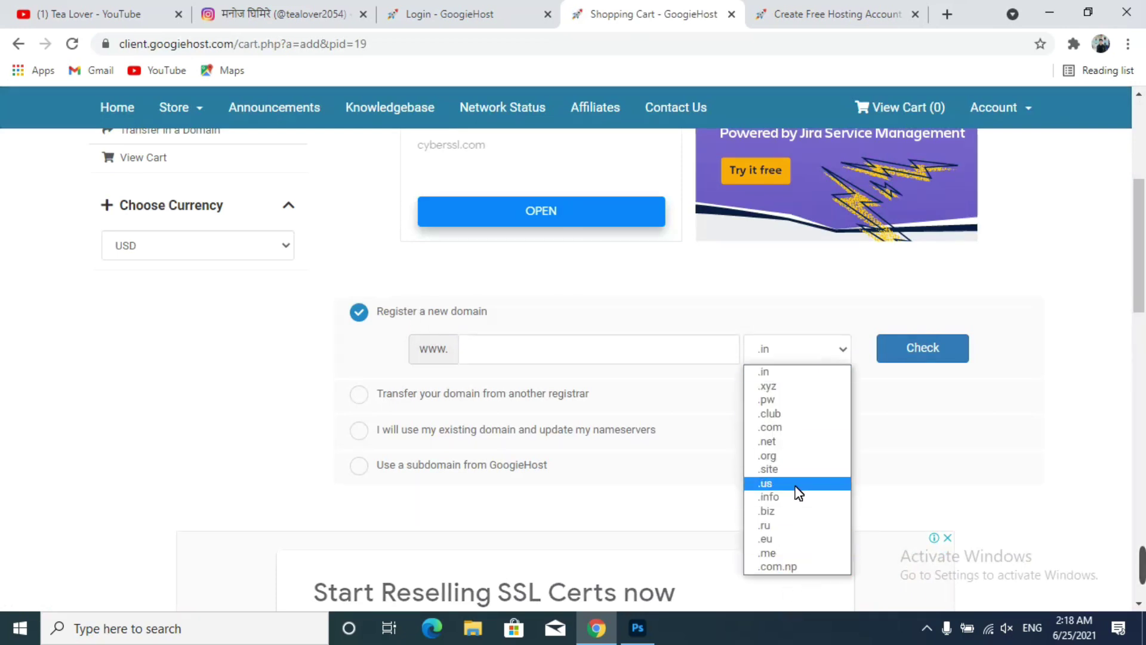
pyautogui.click(731, 443)
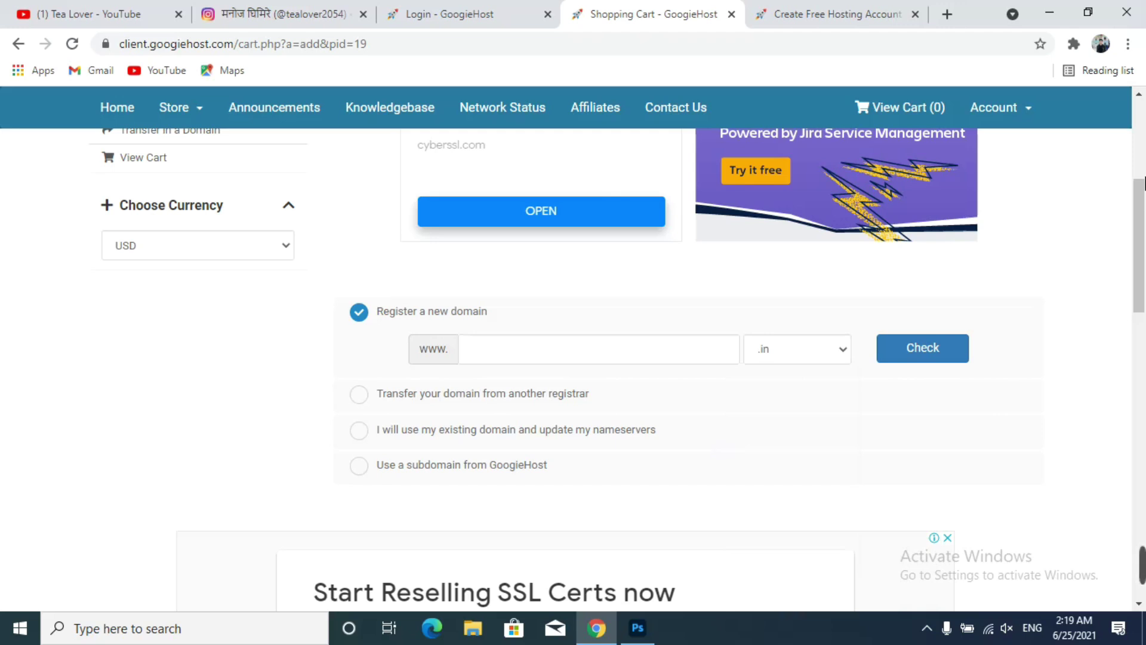
pyautogui.scroll(-1, 462, 340)
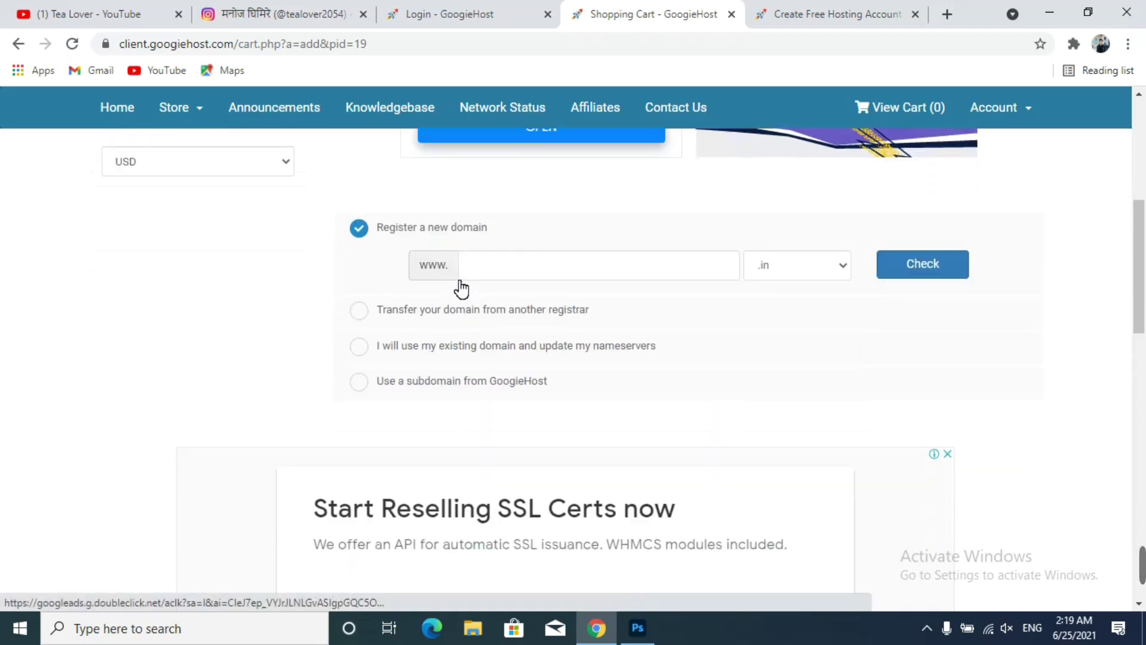
# Choose a GoogieHost subdomain named tealoverofficial with the .cu.ma extension
pyautogui.click(360, 384)
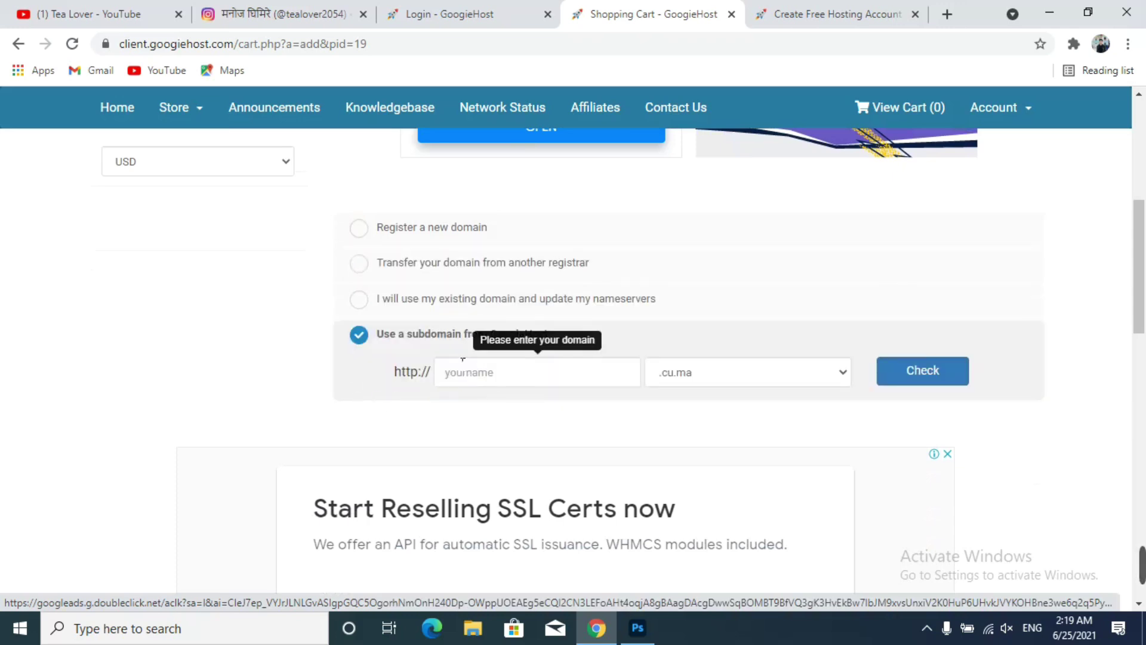
pyautogui.click(523, 385)
pyautogui.write('tealoverofficial')
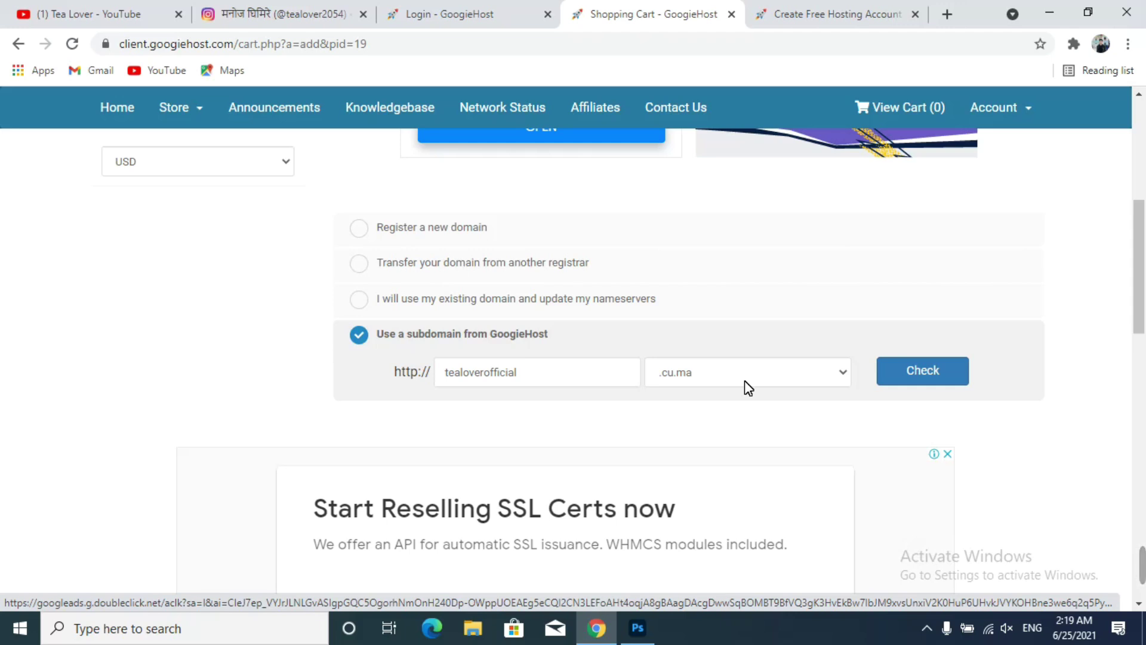
pyautogui.click(746, 386)
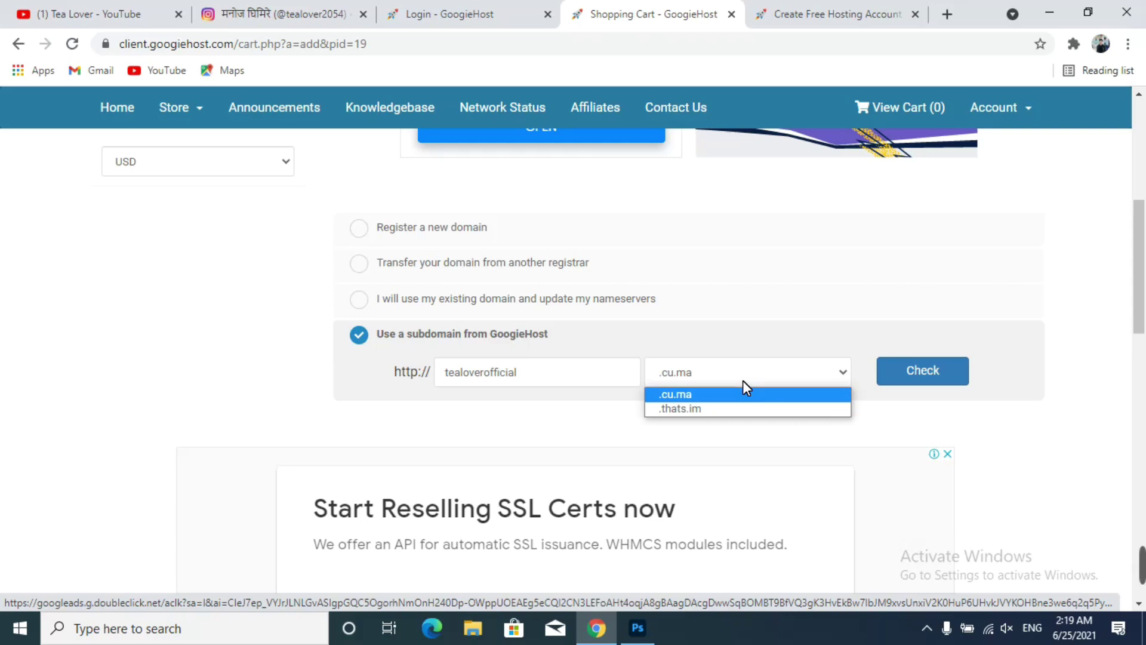
pyautogui.click(658, 395)
# Check tealoverofficial.cu.ma availability and review the $0.00 USD product configuration
pyautogui.click(920, 379)
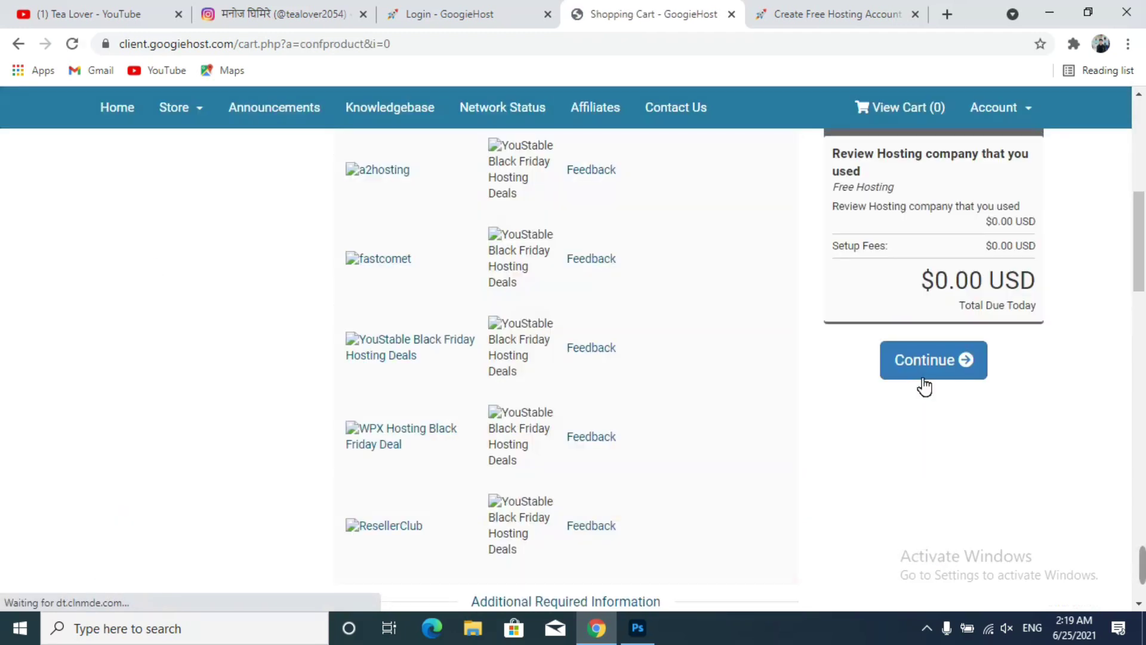
pyautogui.scroll(7, 975, 435)
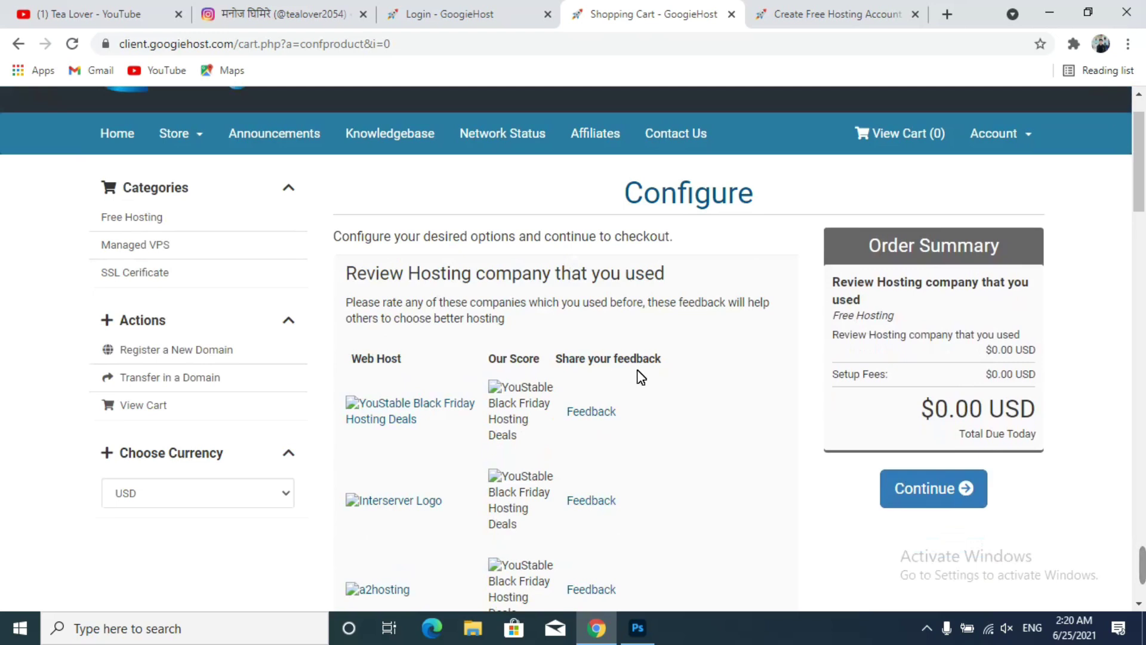
pyautogui.scroll(-15, 639, 377)
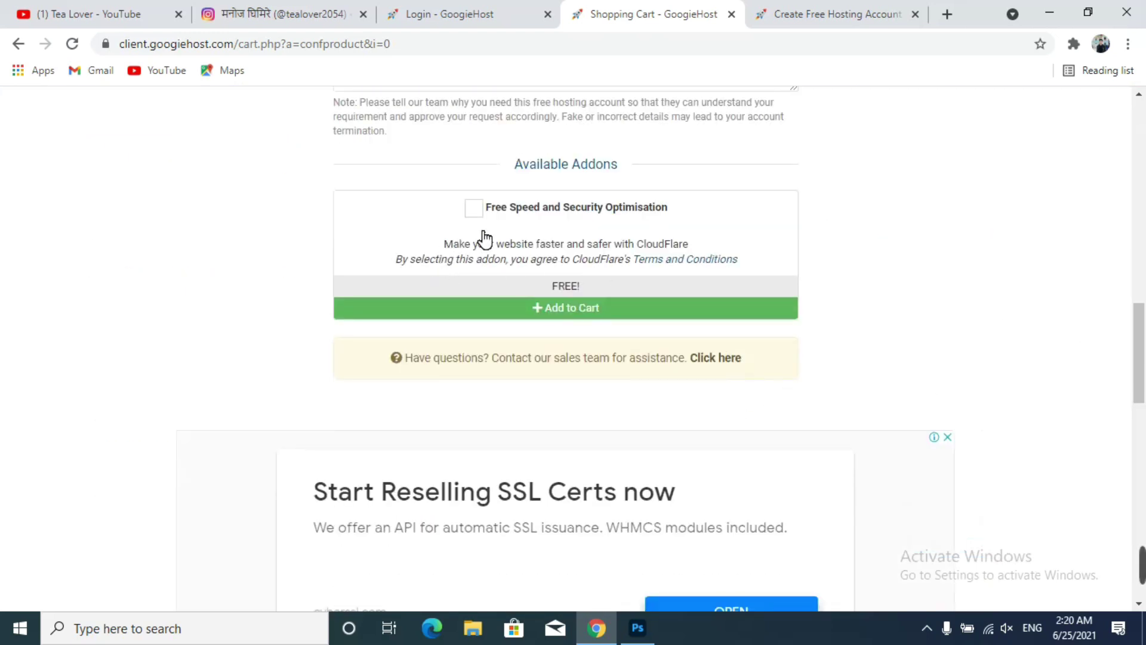
pyautogui.scroll(5, 955, 248)
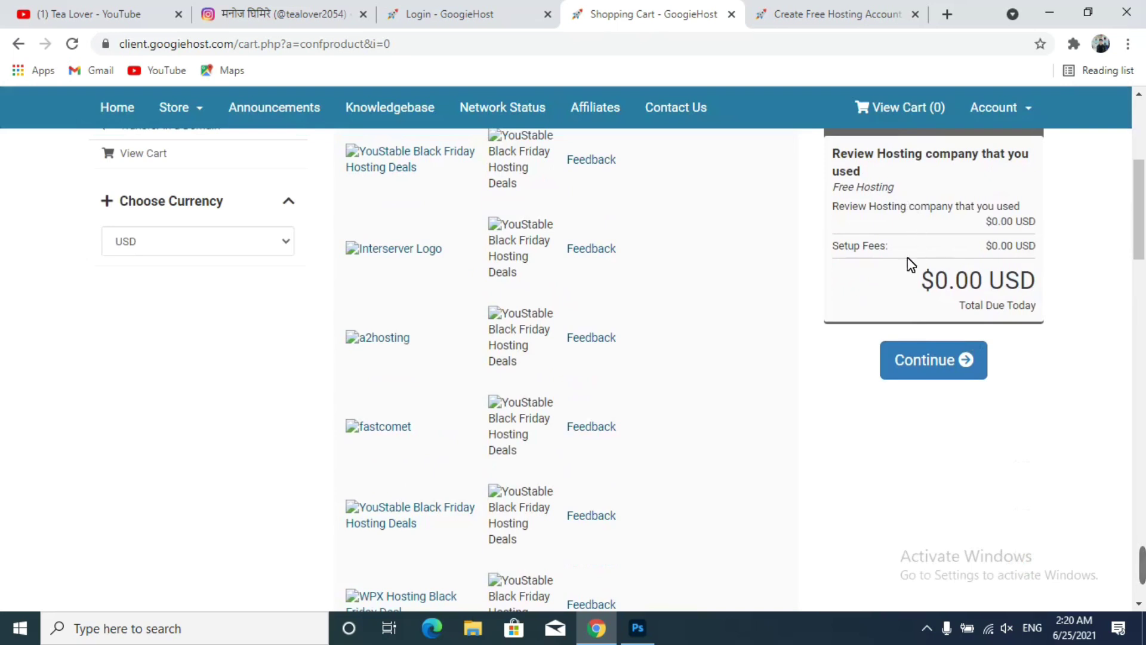
pyautogui.moveTo(906, 276); pyautogui.dragTo(1051, 281)
pyautogui.click(926, 414)
pyautogui.scroll(-5, 631, 289)
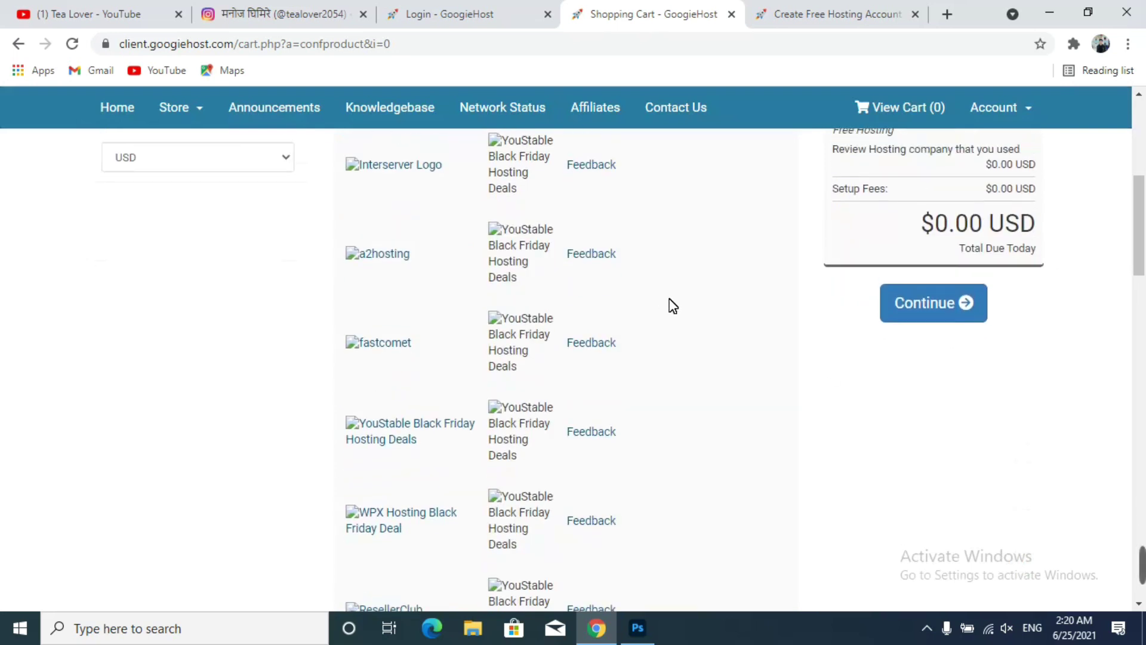
pyautogui.scroll(5, 1011, 350)
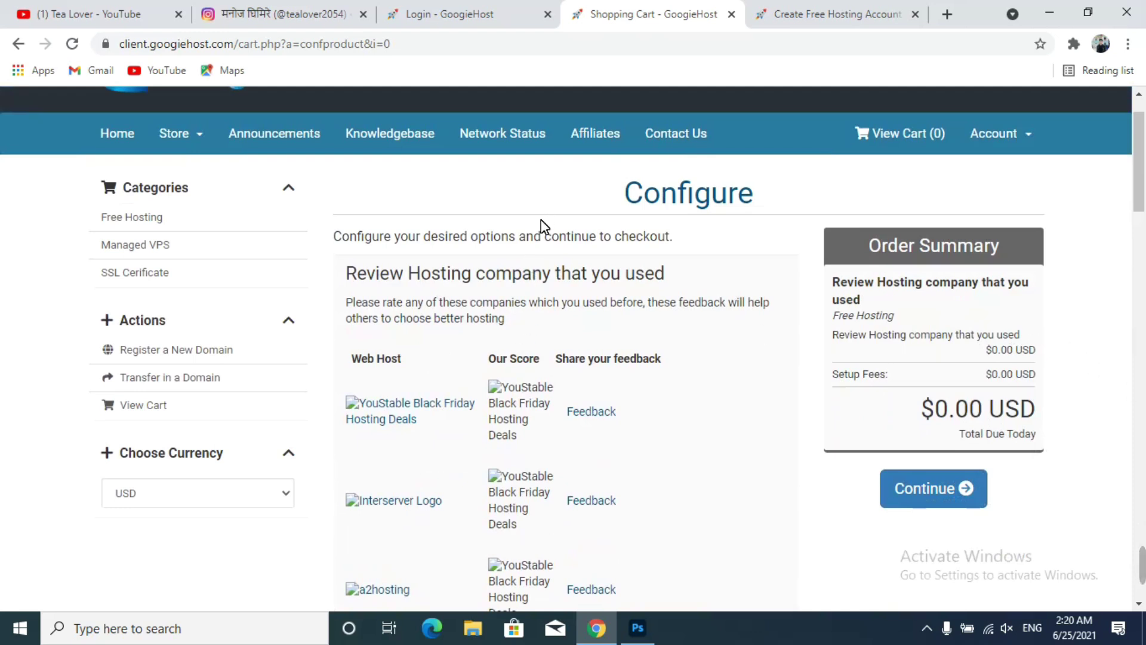
pyautogui.scroll(-5, 539, 234)
pyautogui.scroll(-7, 540, 245)
pyautogui.scroll(4, 525, 263)
# Give 'personal use' as the reason, add the Free Speed and Security Optimisation addon, and continue
pyautogui.click(440, 337)
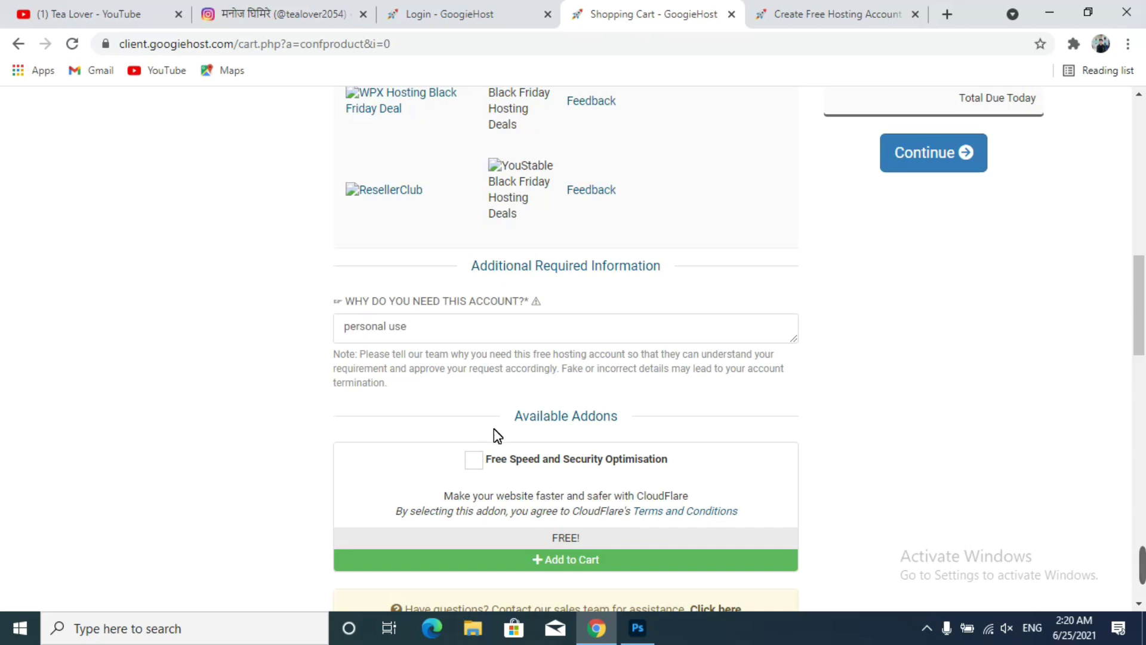
pyautogui.moveTo(514, 422); pyautogui.dragTo(633, 426)
pyautogui.click(915, 455)
pyautogui.click(474, 460)
pyautogui.click(542, 559)
pyautogui.click(573, 497)
pyautogui.scroll(-3, 1095, 358)
pyautogui.scroll(8, 1080, 346)
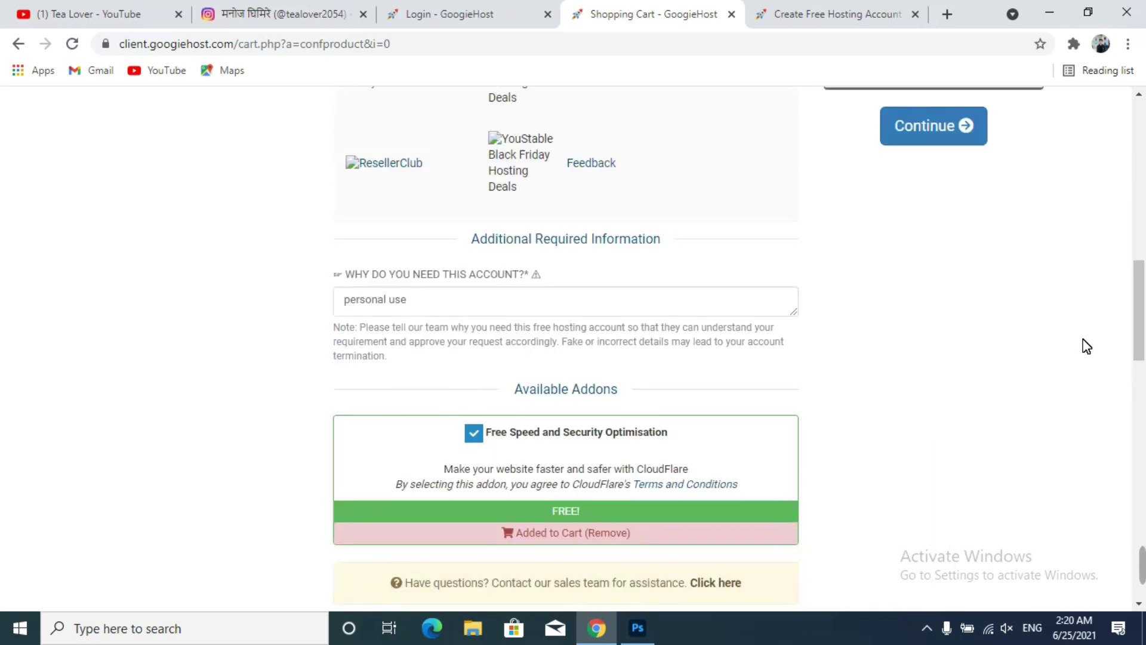
pyautogui.scroll(3, 954, 358)
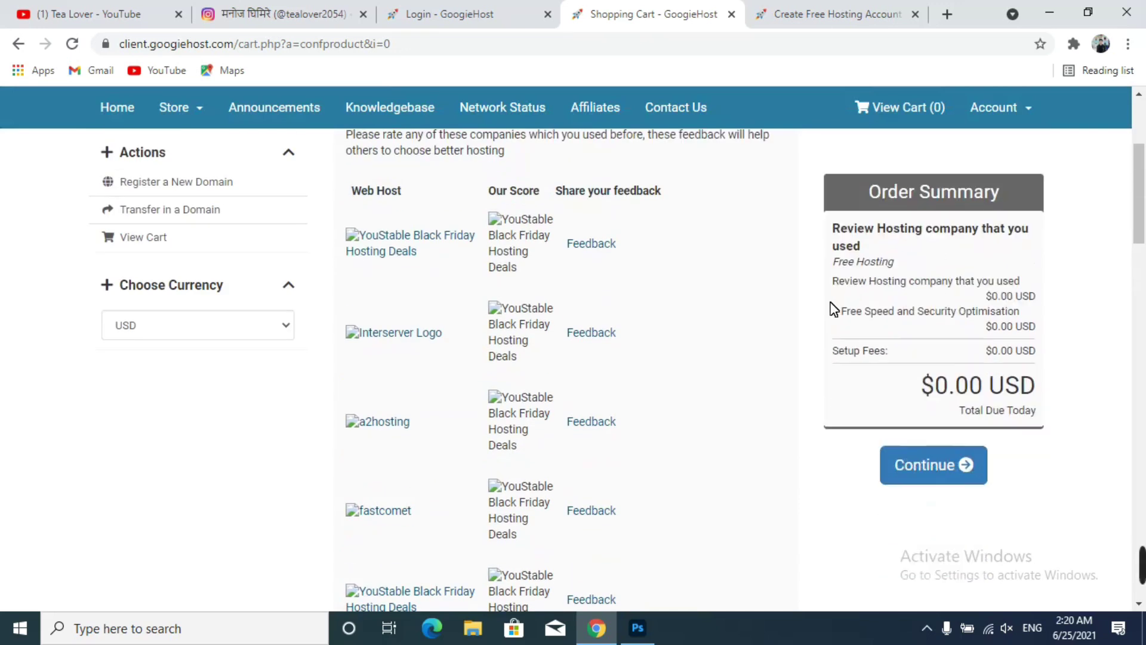
pyautogui.click(938, 403)
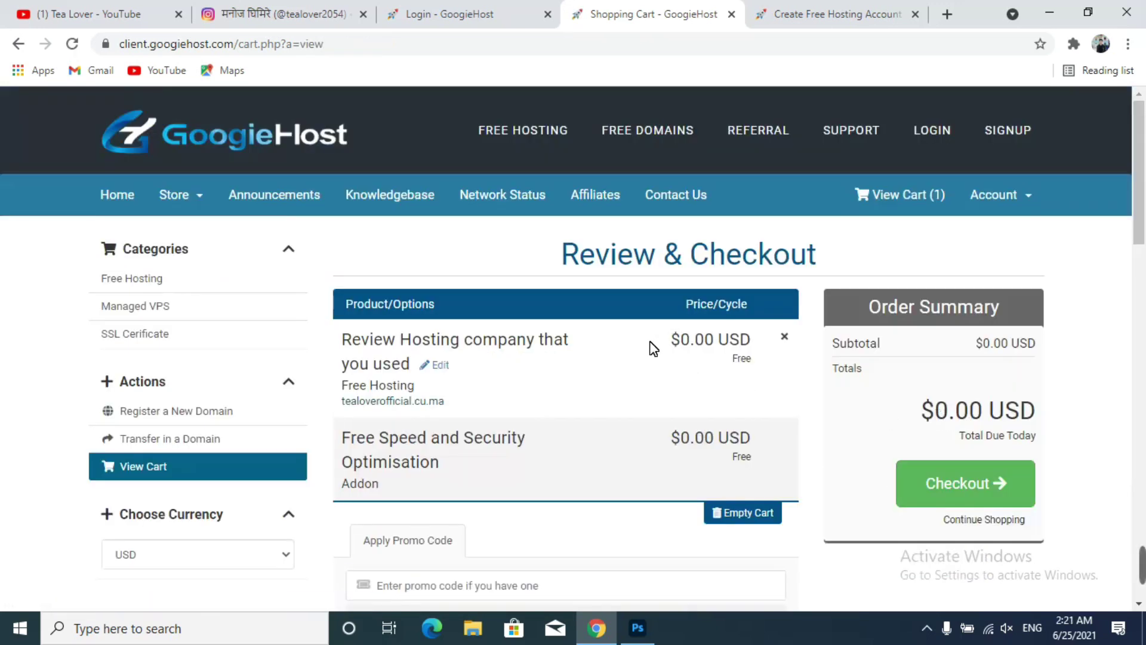
# Review the $0.00 USD hosting and addon prices in the cart and proceed to Checkout
pyautogui.moveTo(670, 340); pyautogui.dragTo(756, 346)
pyautogui.moveTo(671, 445); pyautogui.dragTo(768, 444)
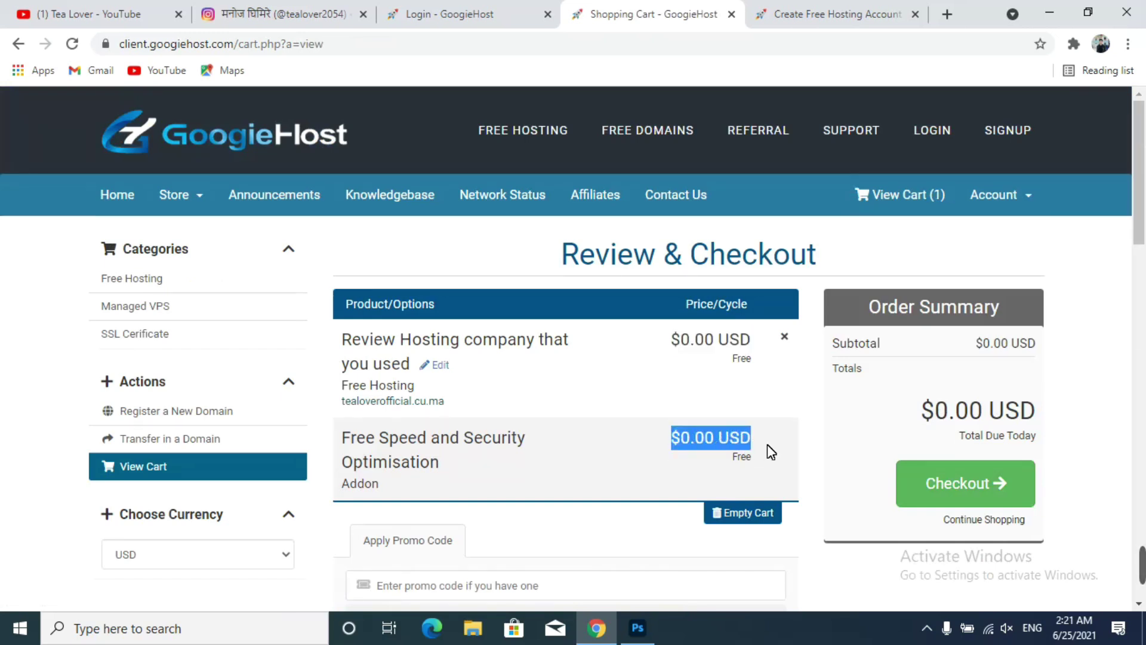
pyautogui.scroll(-3, 767, 445)
pyautogui.click(685, 427)
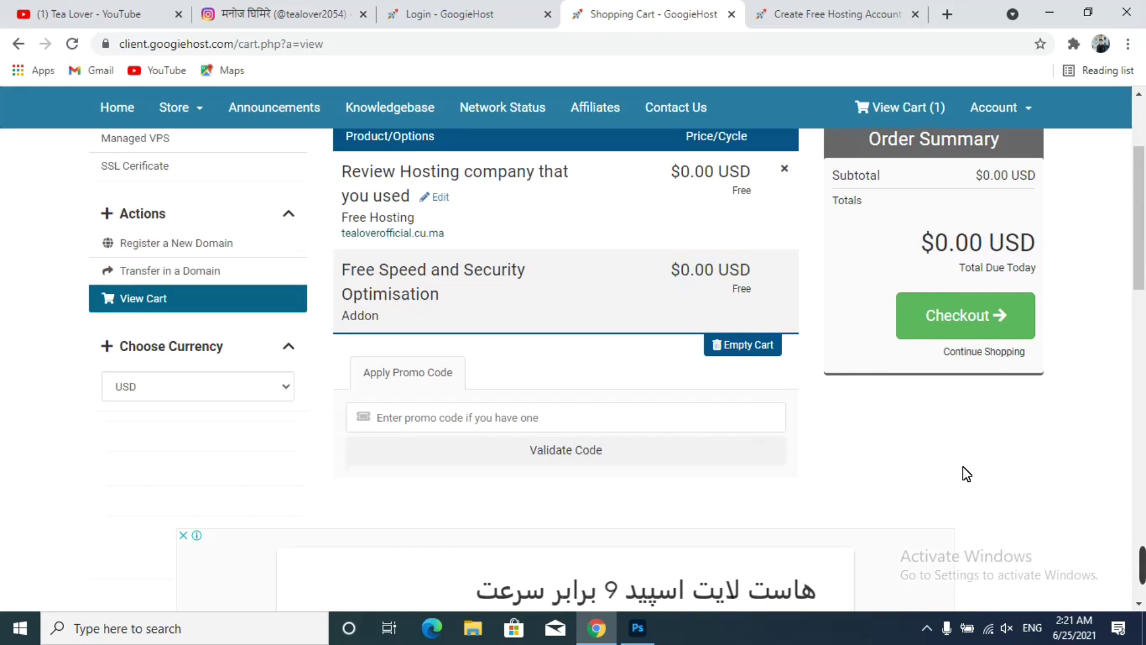
pyautogui.click(941, 331)
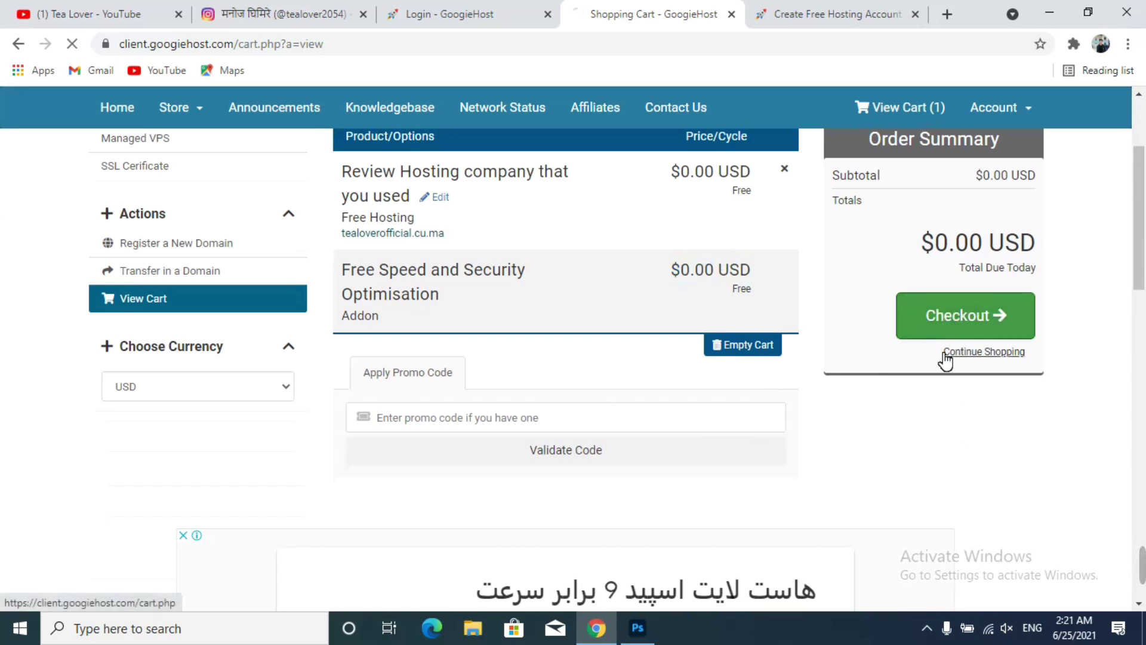
pyautogui.moveTo(603, 272); pyautogui.dragTo(818, 259)
pyautogui.click(818, 259)
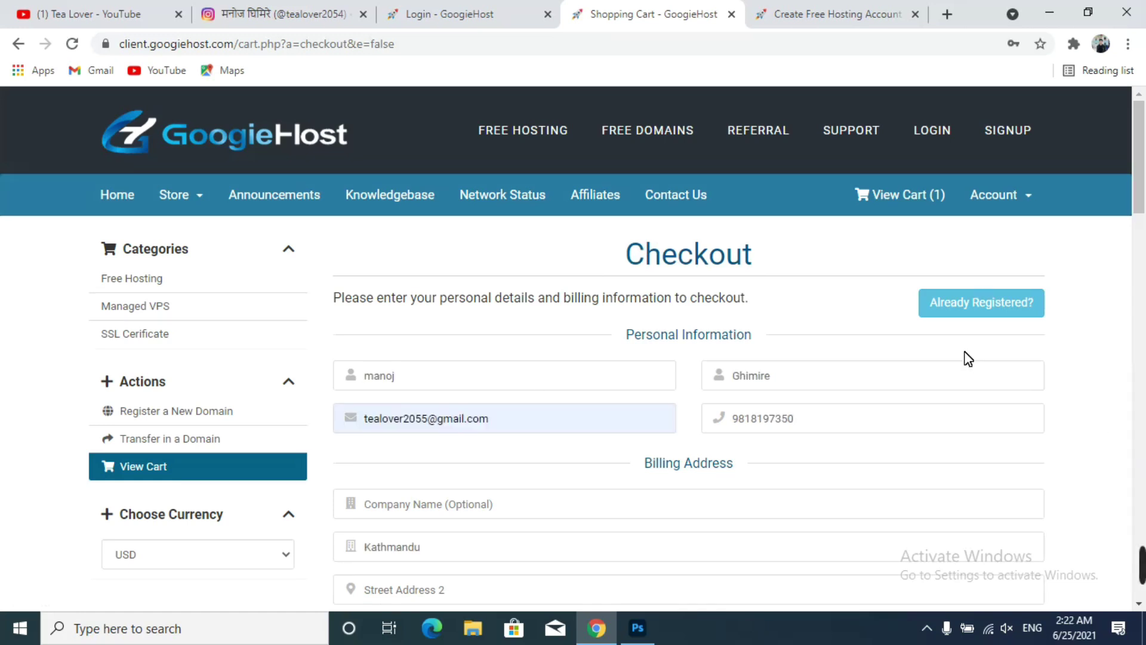
# Accept the Terms of Service and complete the $0.00 USD free hosting order
pyautogui.scroll(-4, 607, 484)
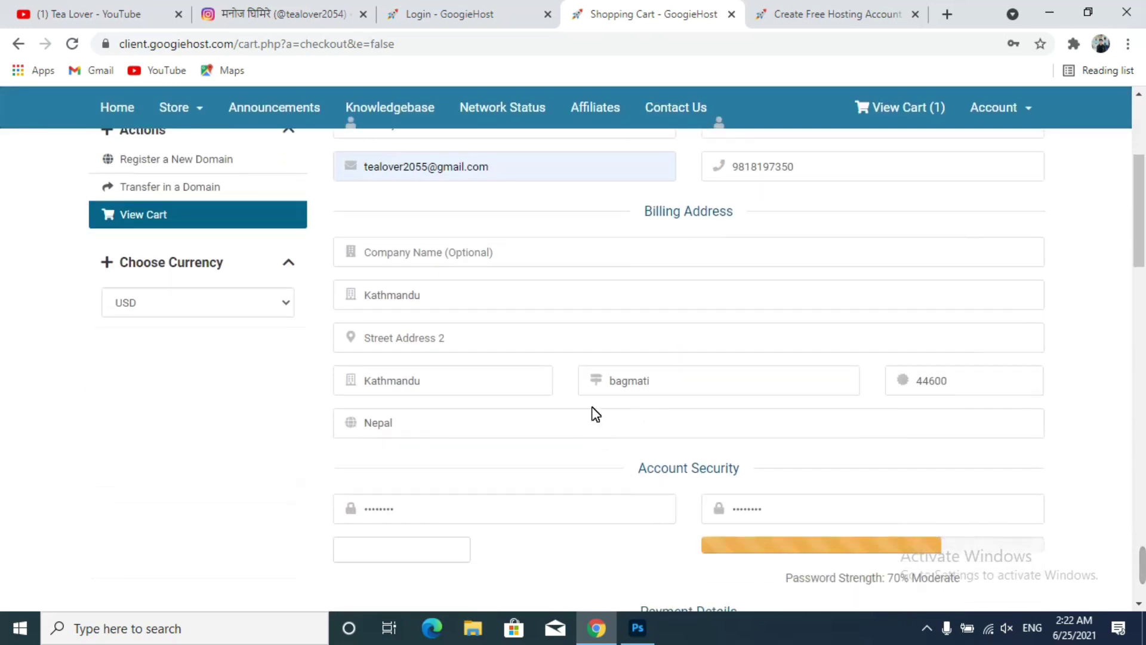
pyautogui.scroll(1, 855, 338)
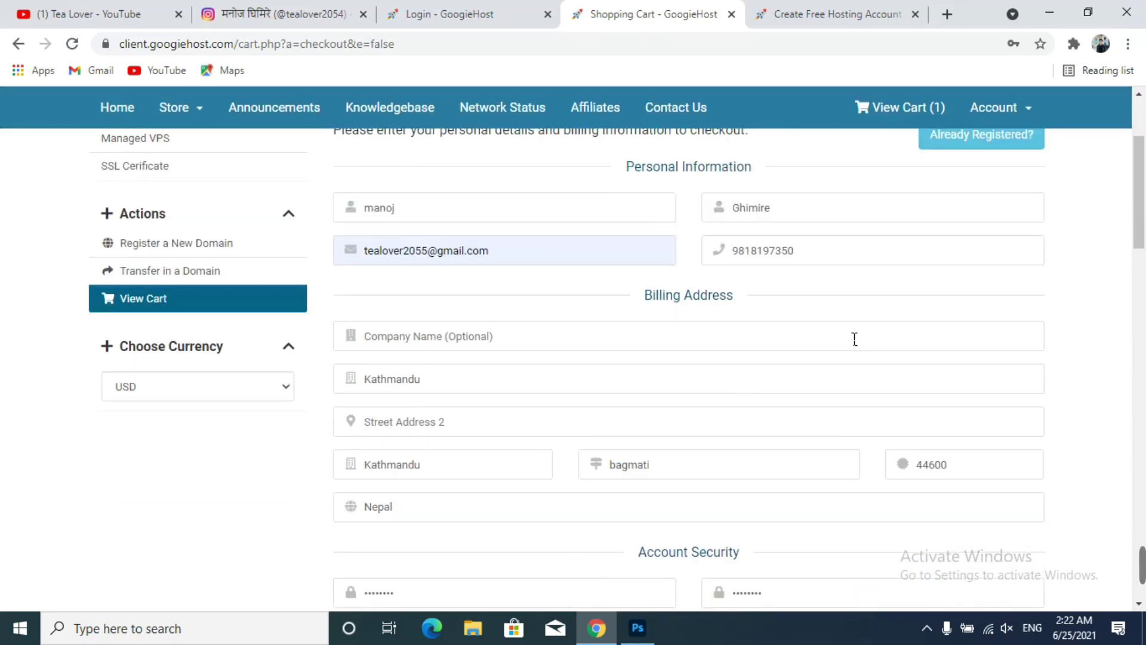
pyautogui.scroll(-6, 853, 339)
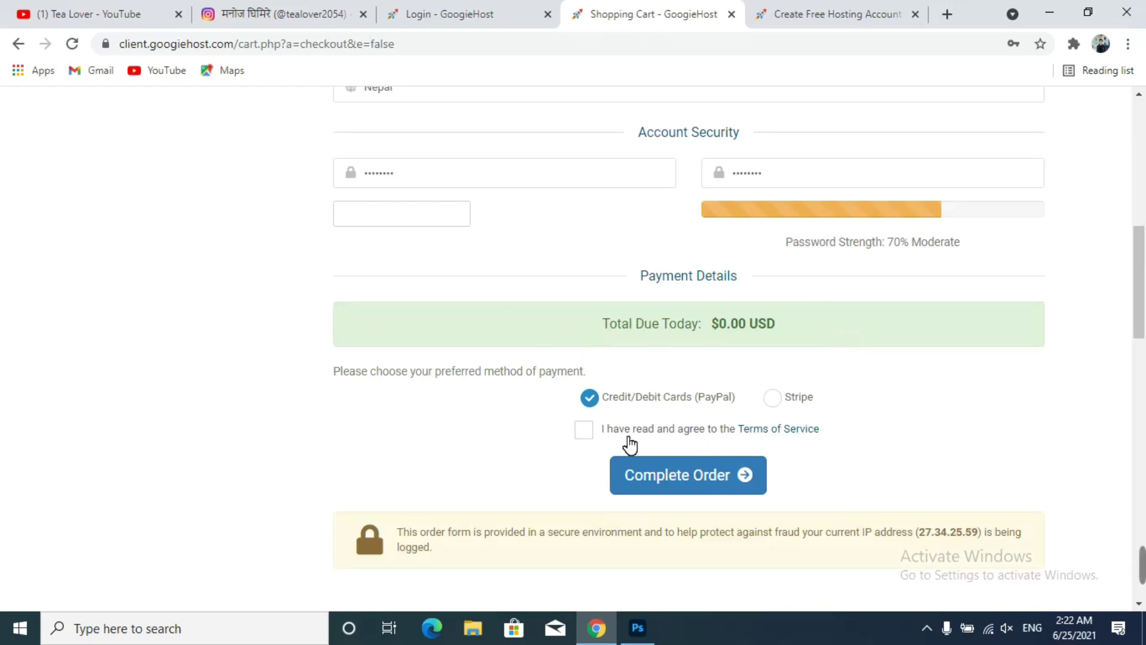
pyautogui.click(586, 440)
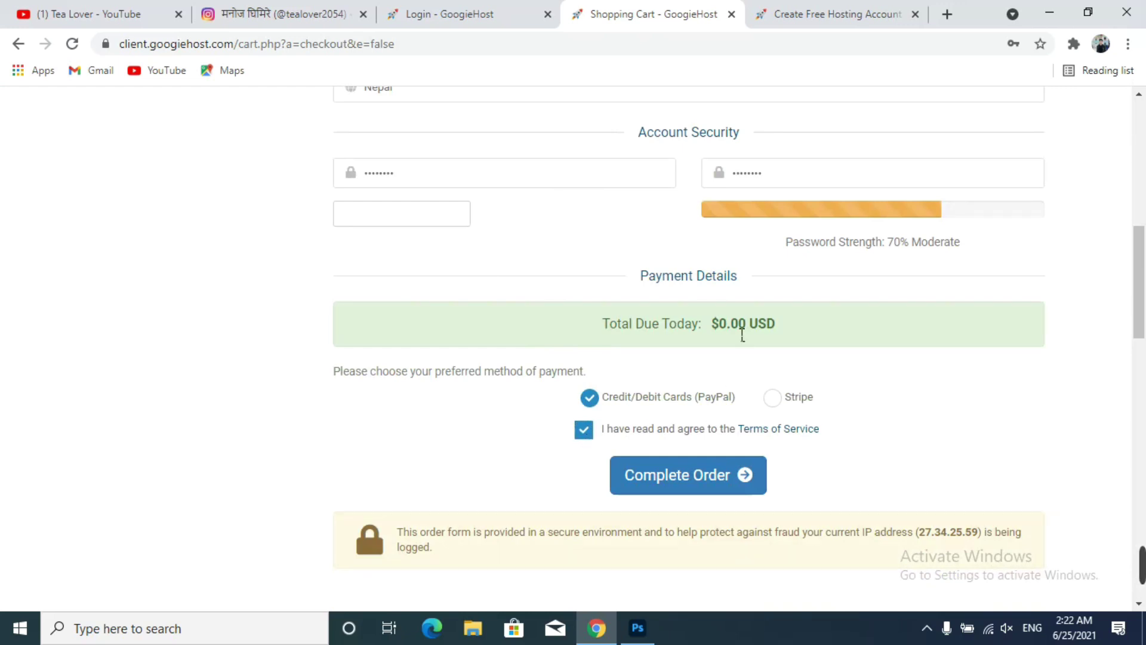
pyautogui.click(694, 478)
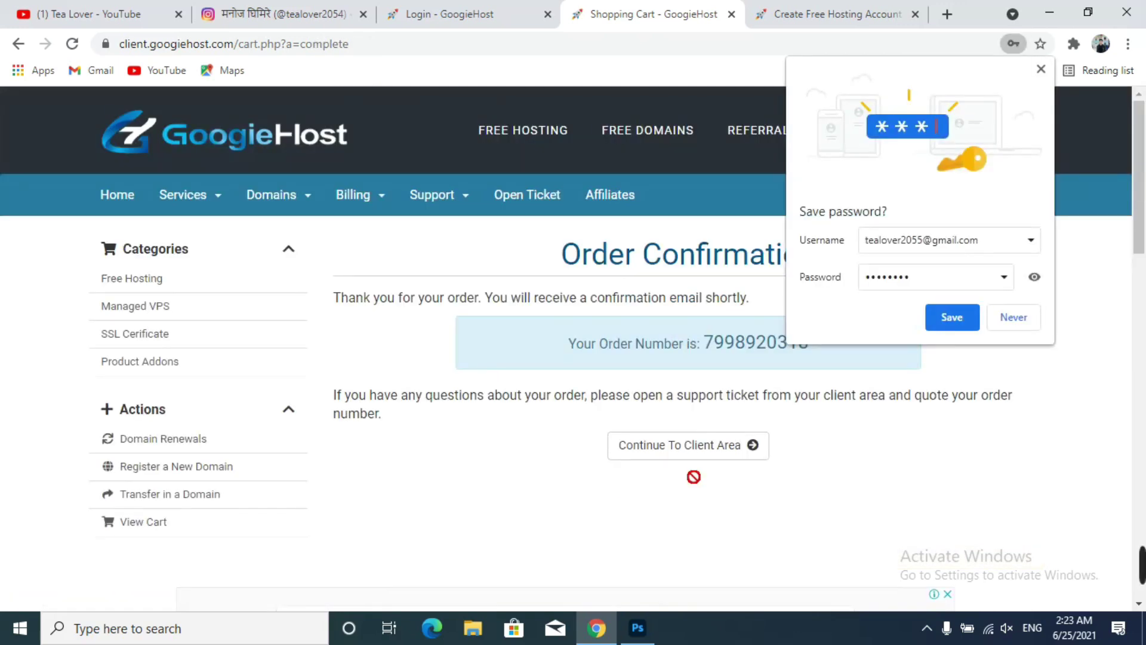
# Save the password in Chrome and continue from the order confirmation to the client area
pyautogui.click(951, 317)
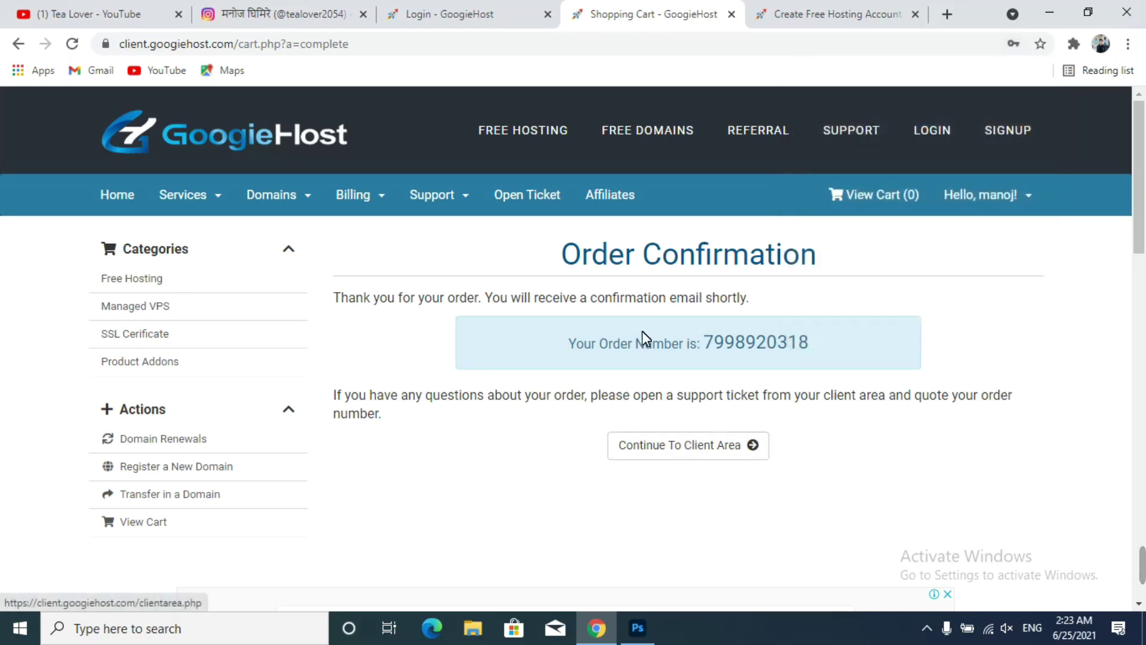
pyautogui.click(719, 452)
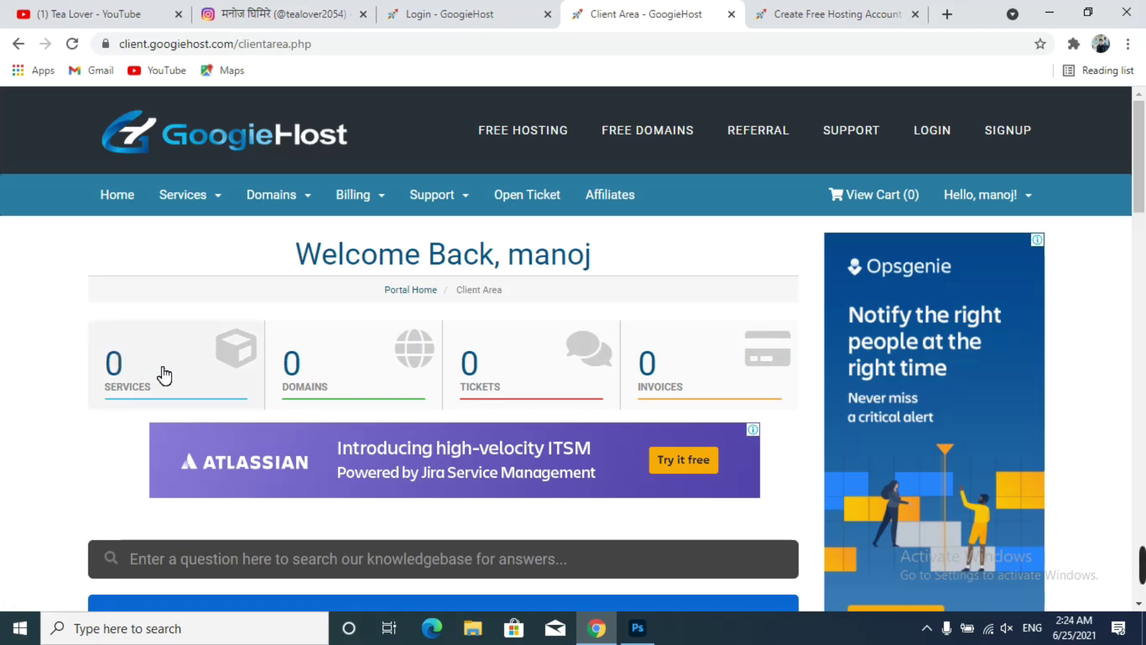
# Open the services list and open the pending tealoverofficial.cu.ma site in a new tab
pyautogui.click(179, 374)
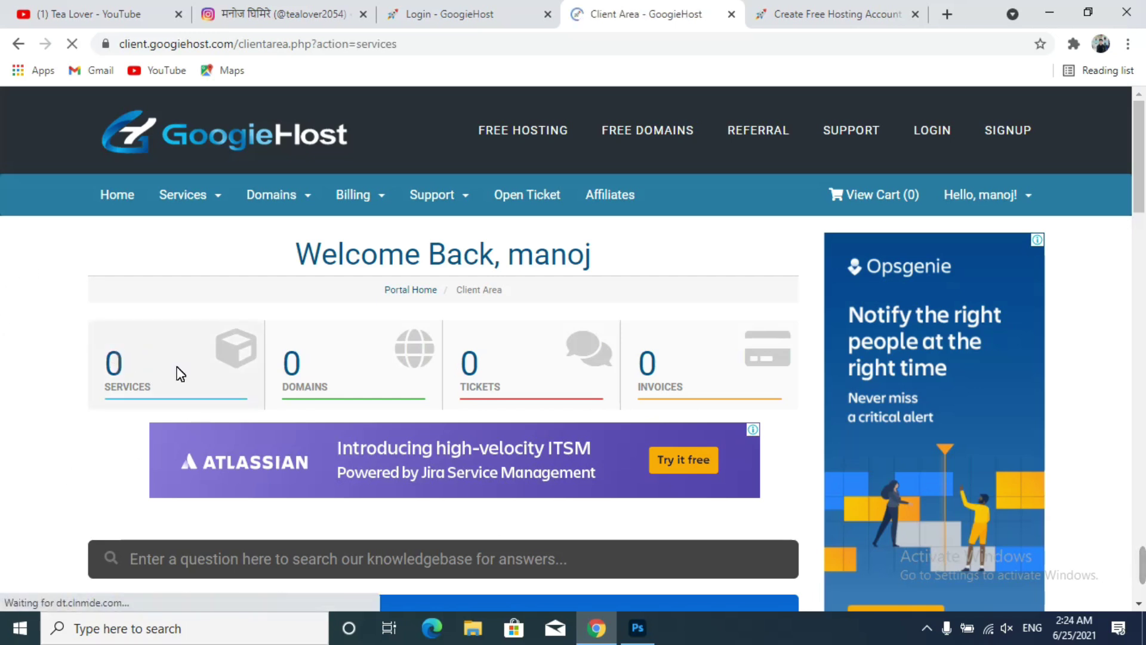
pyautogui.scroll(-4, 555, 348)
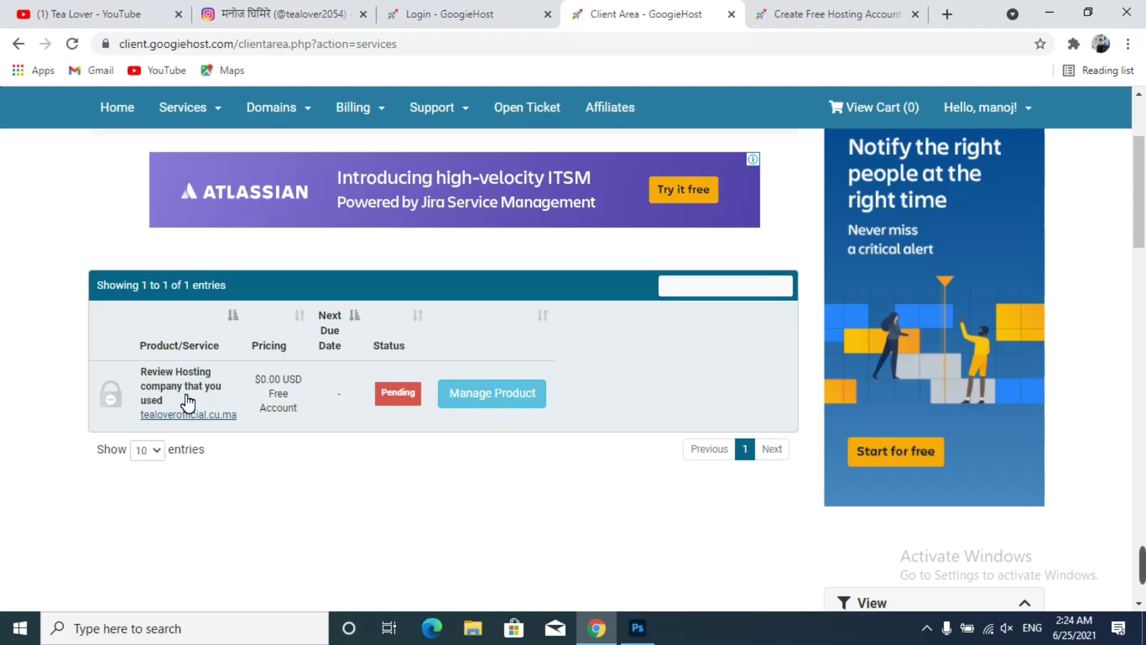
pyautogui.middleClick(164, 416)
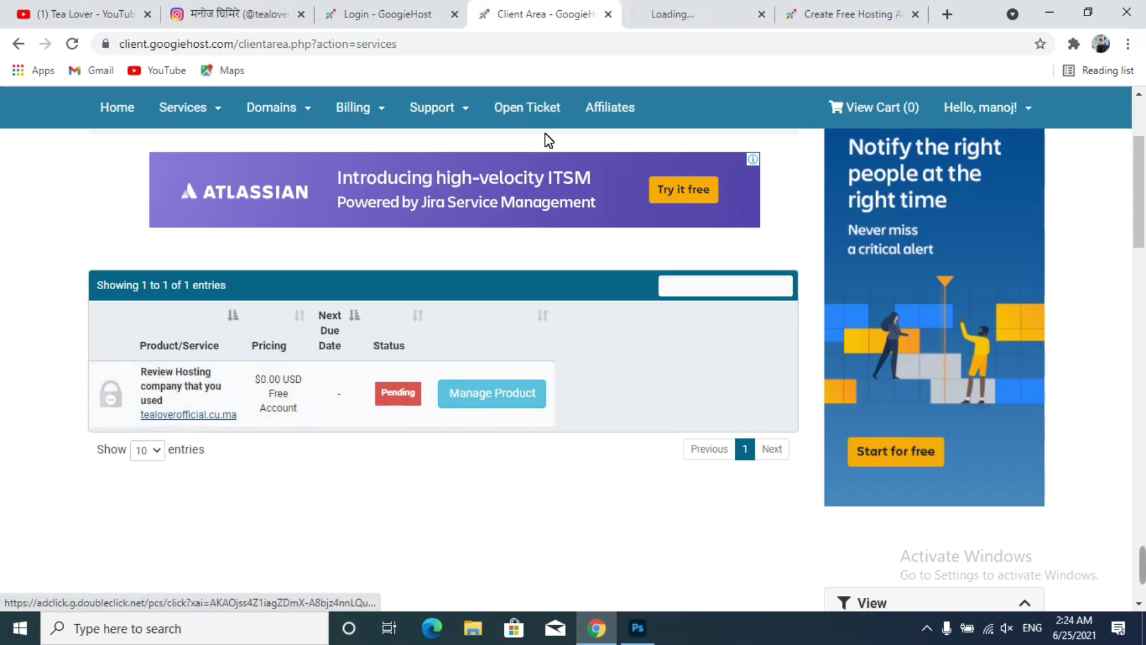
# On the new site tab, delete /cgi-sys/defaultwebpage.cgi from the address
pyautogui.click(680, 13)
pyautogui.click(494, 54)
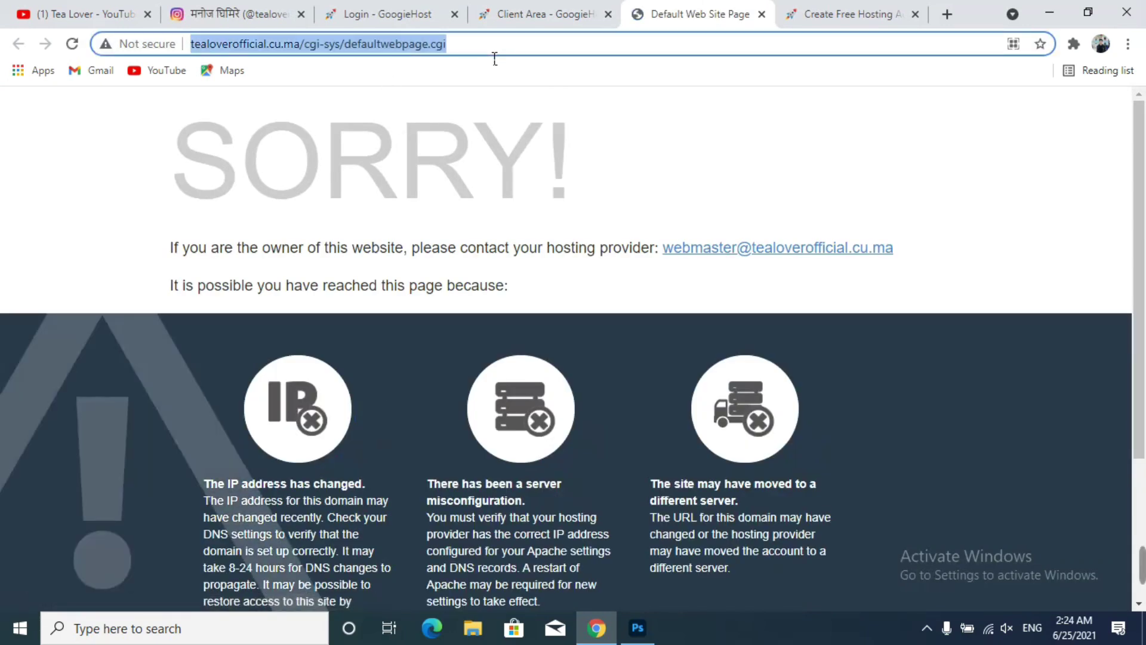
pyautogui.click(308, 48)
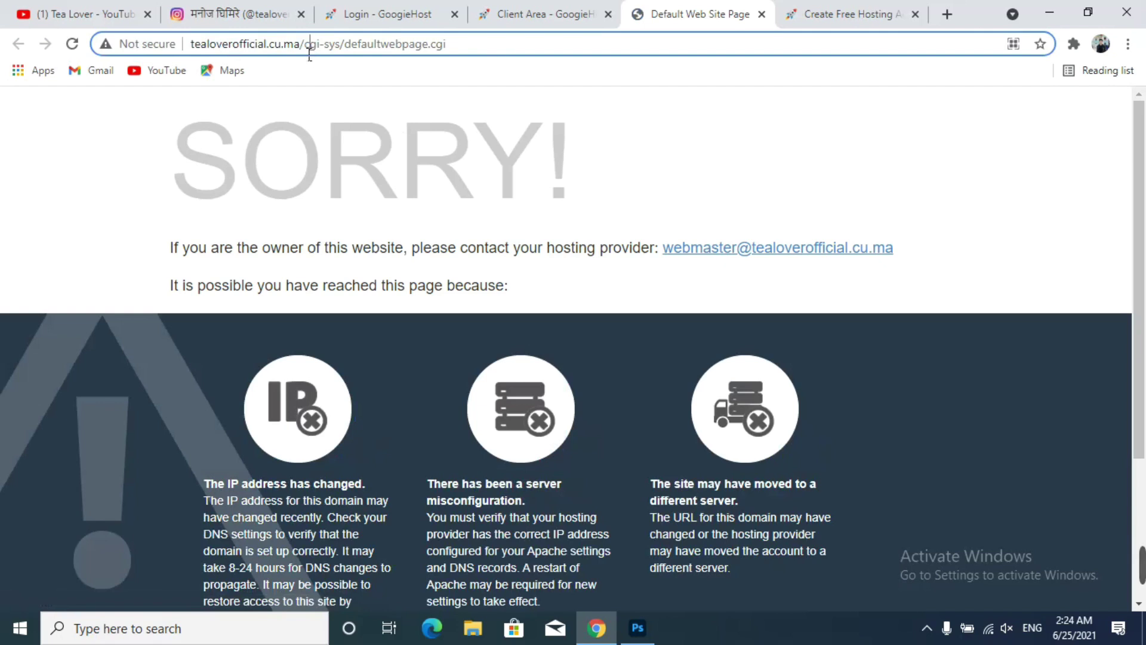
pyautogui.moveTo(300, 48); pyautogui.dragTo(557, 48)
pyautogui.press('BackSpace')
# Return to the client area and open the tealoverofficial.cu.ma hosting details
pyautogui.click(550, 12)
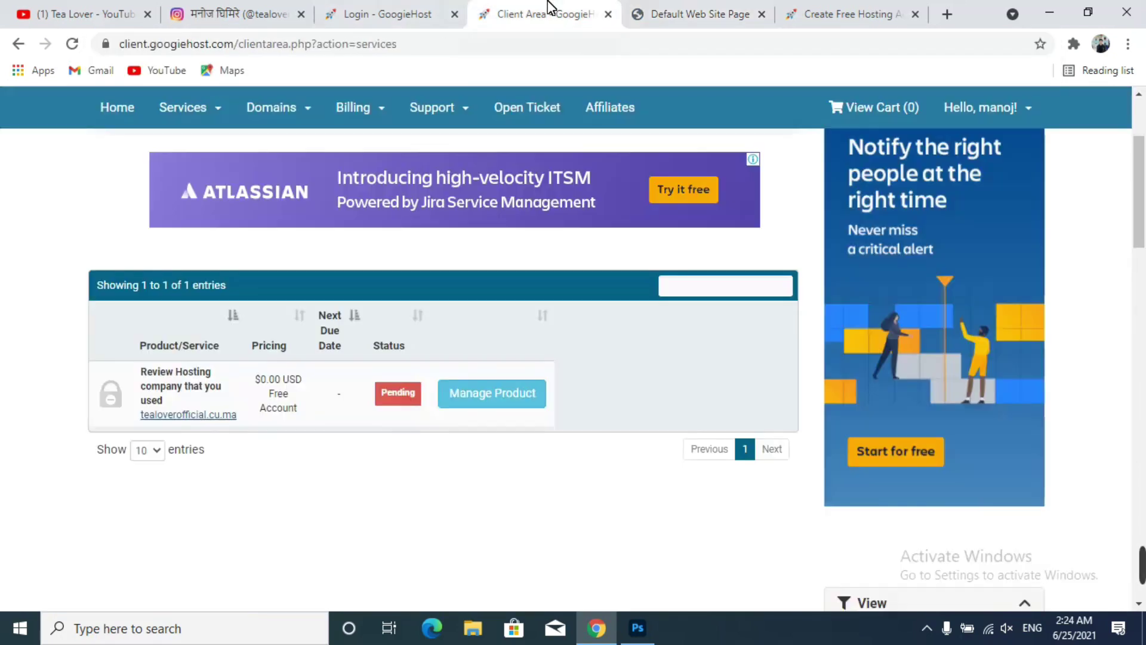
pyautogui.click(651, 12)
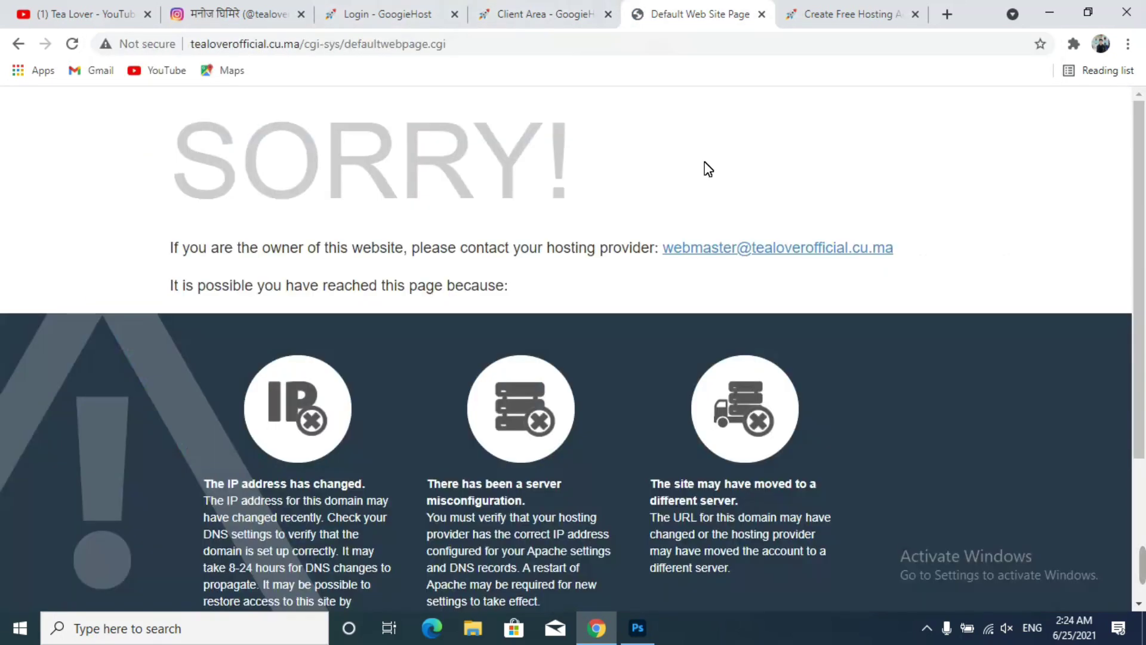
pyautogui.click(552, 9)
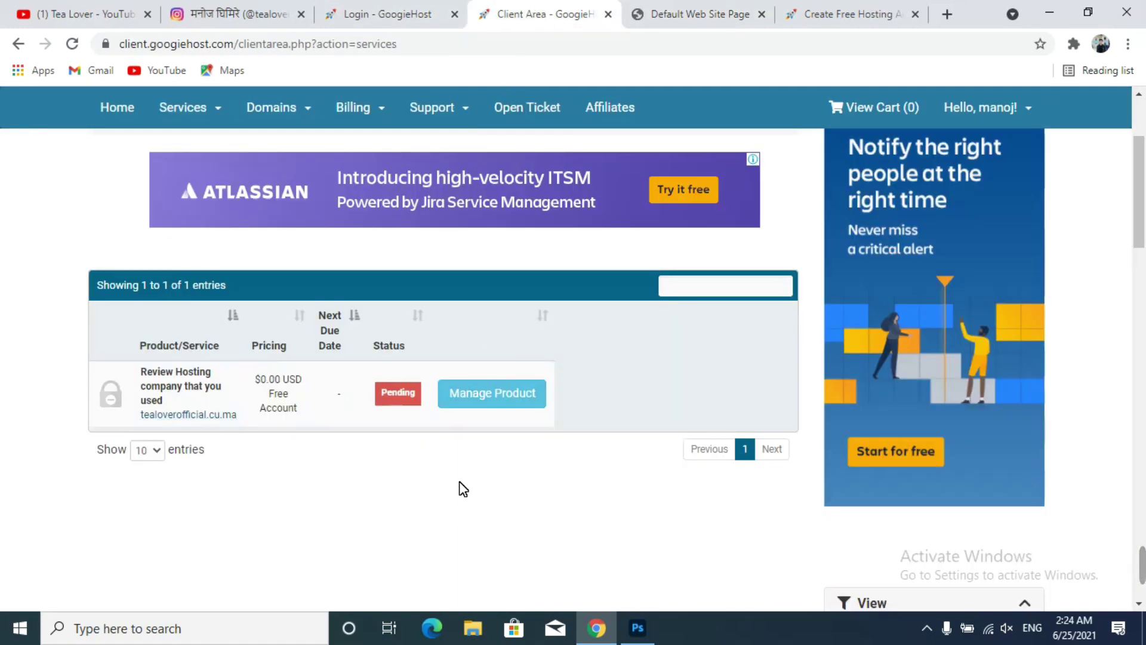
pyautogui.click(220, 403)
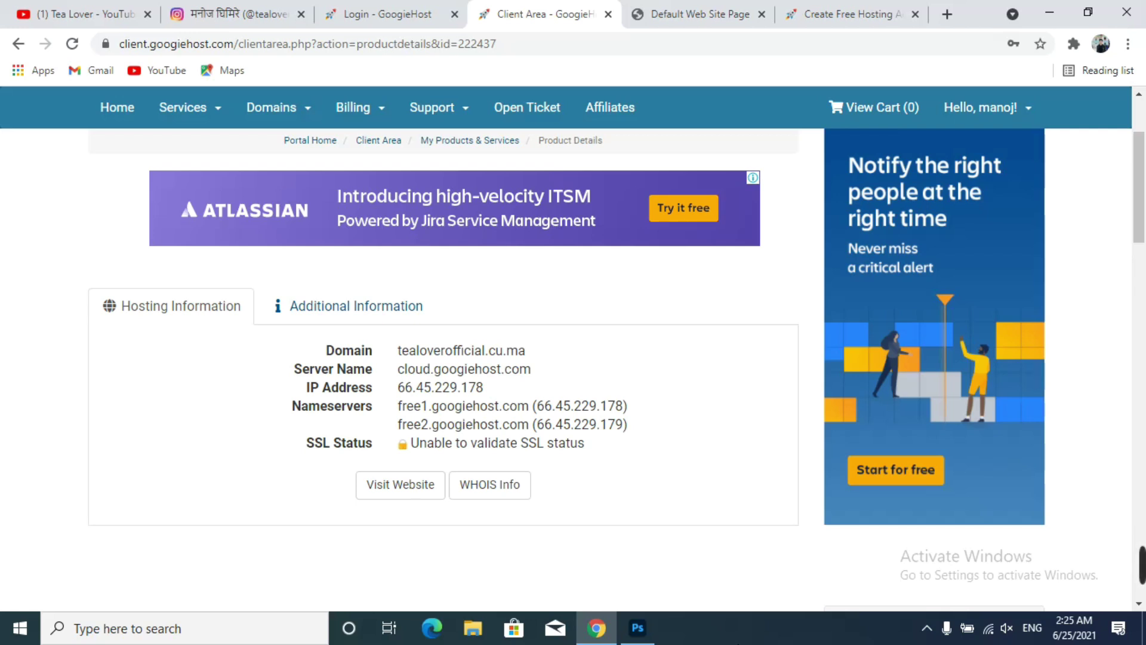
# Bring the '(1) Tea Lover - YouTube' channel tab back to the front
pyautogui.click(70, 9)
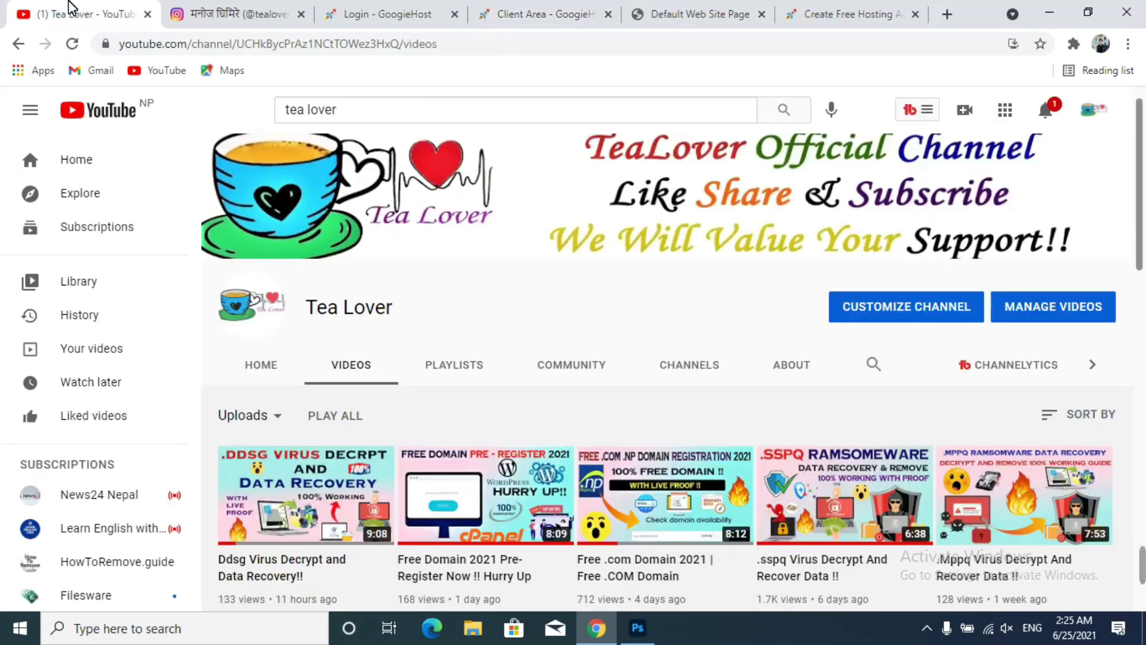
pyautogui.scroll(-8, 650, 526)
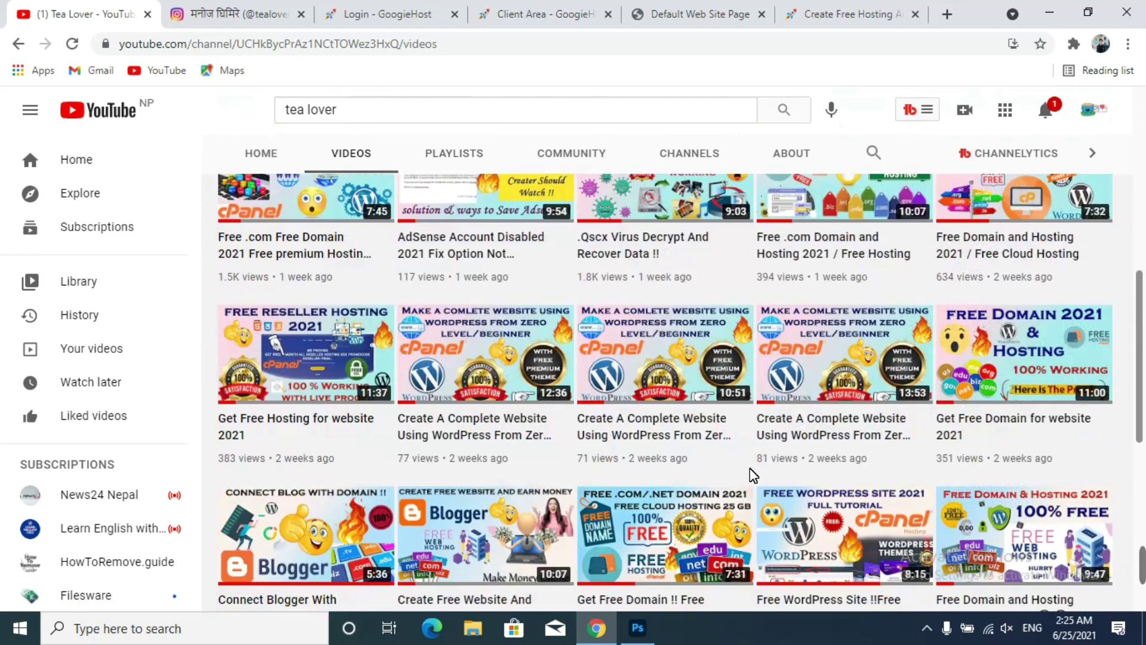
pyautogui.scroll(-1, 776, 480)
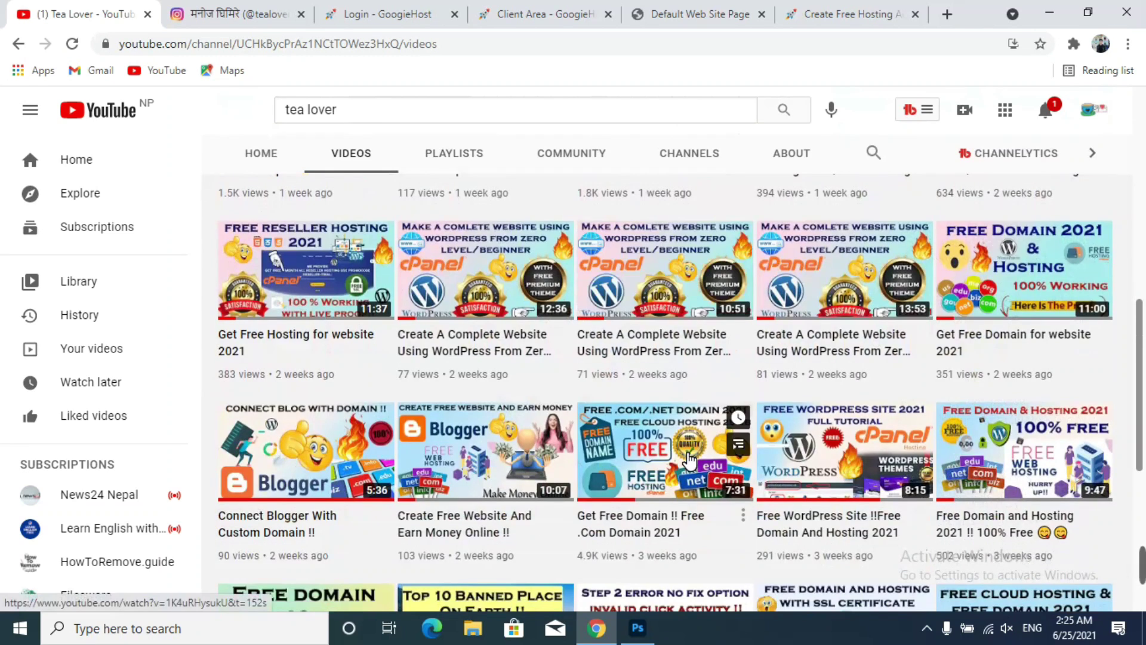
pyautogui.scroll(-1, 1101, 368)
pyautogui.scroll(-2, 858, 494)
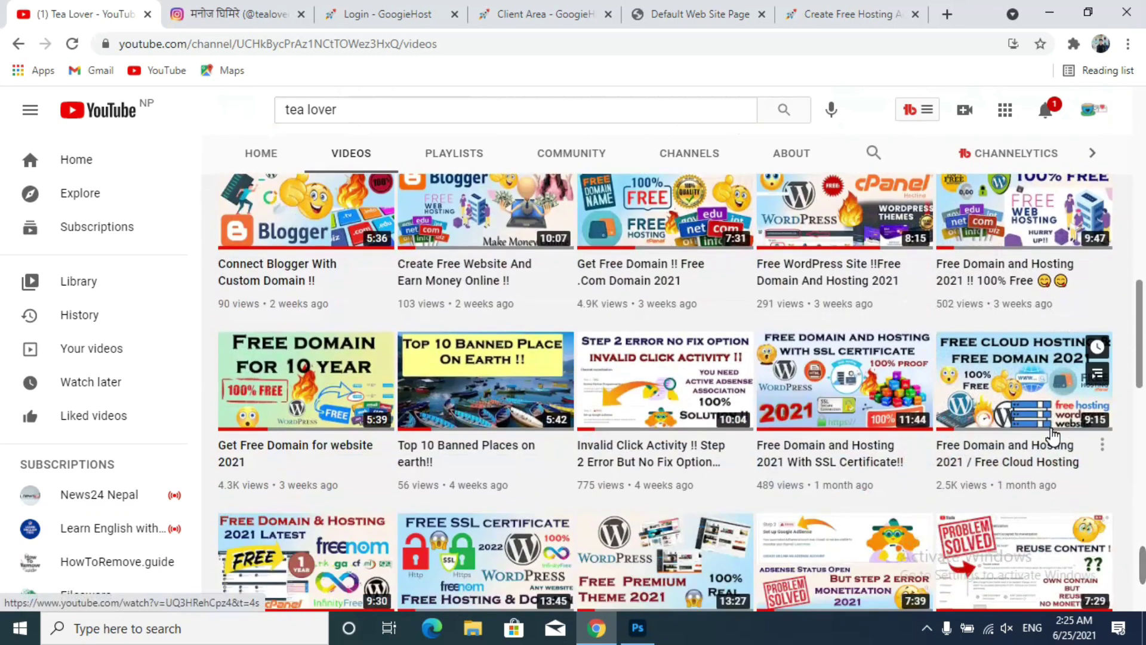
pyautogui.scroll(2, 687, 376)
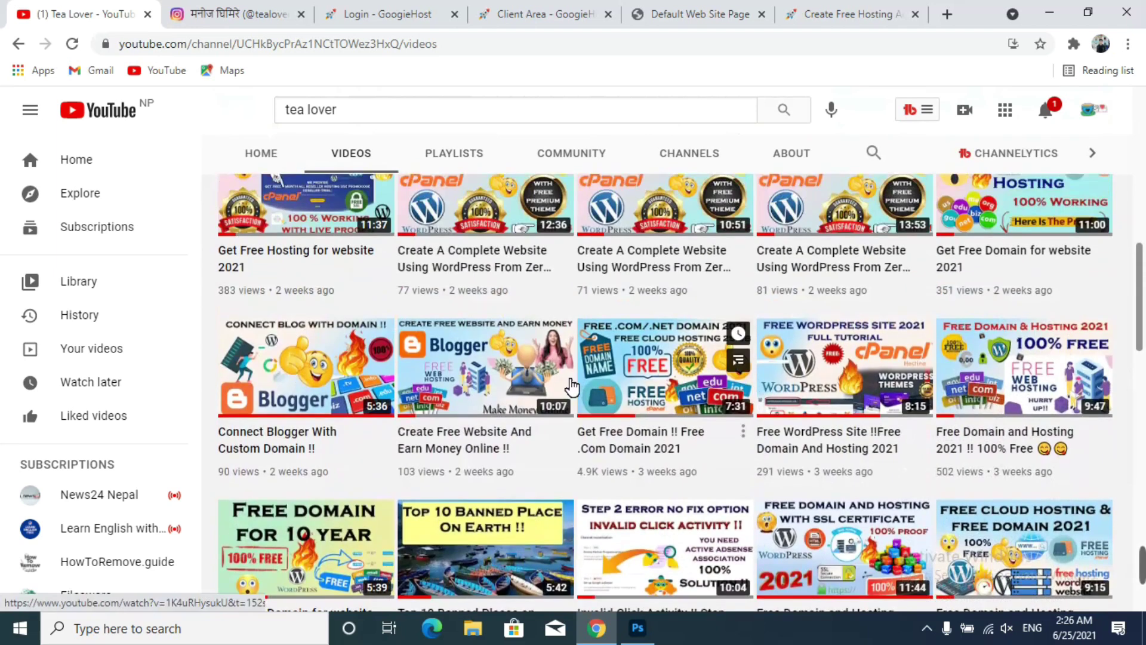
pyautogui.scroll(1, 572, 388)
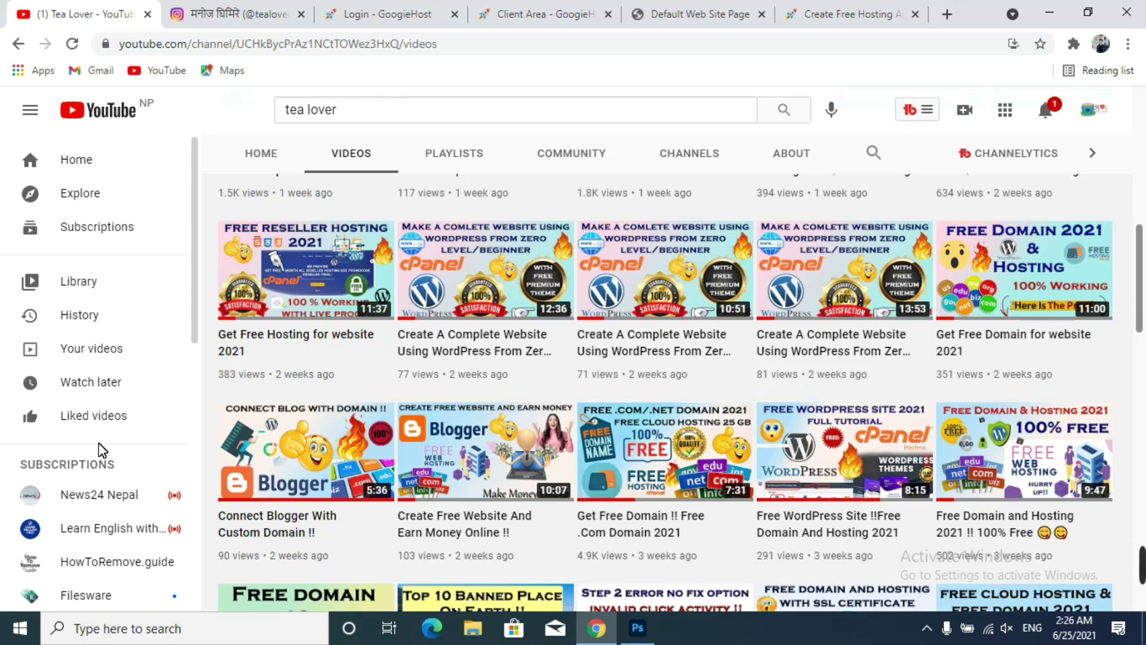
pyautogui.click(220, 15)
pyautogui.click(48, 11)
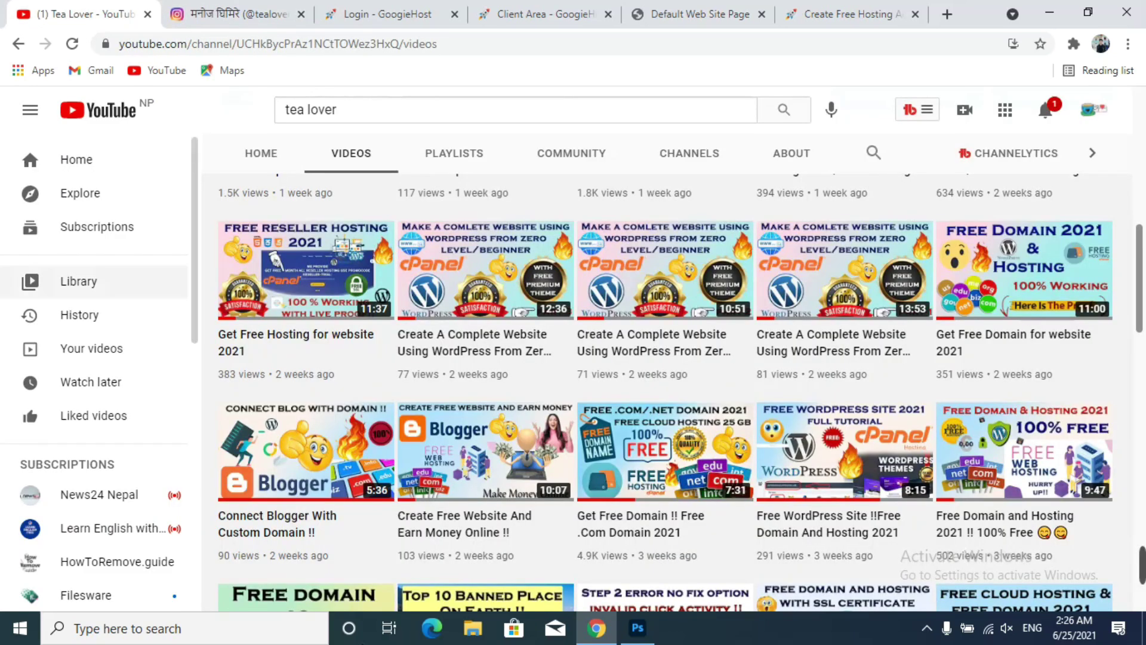